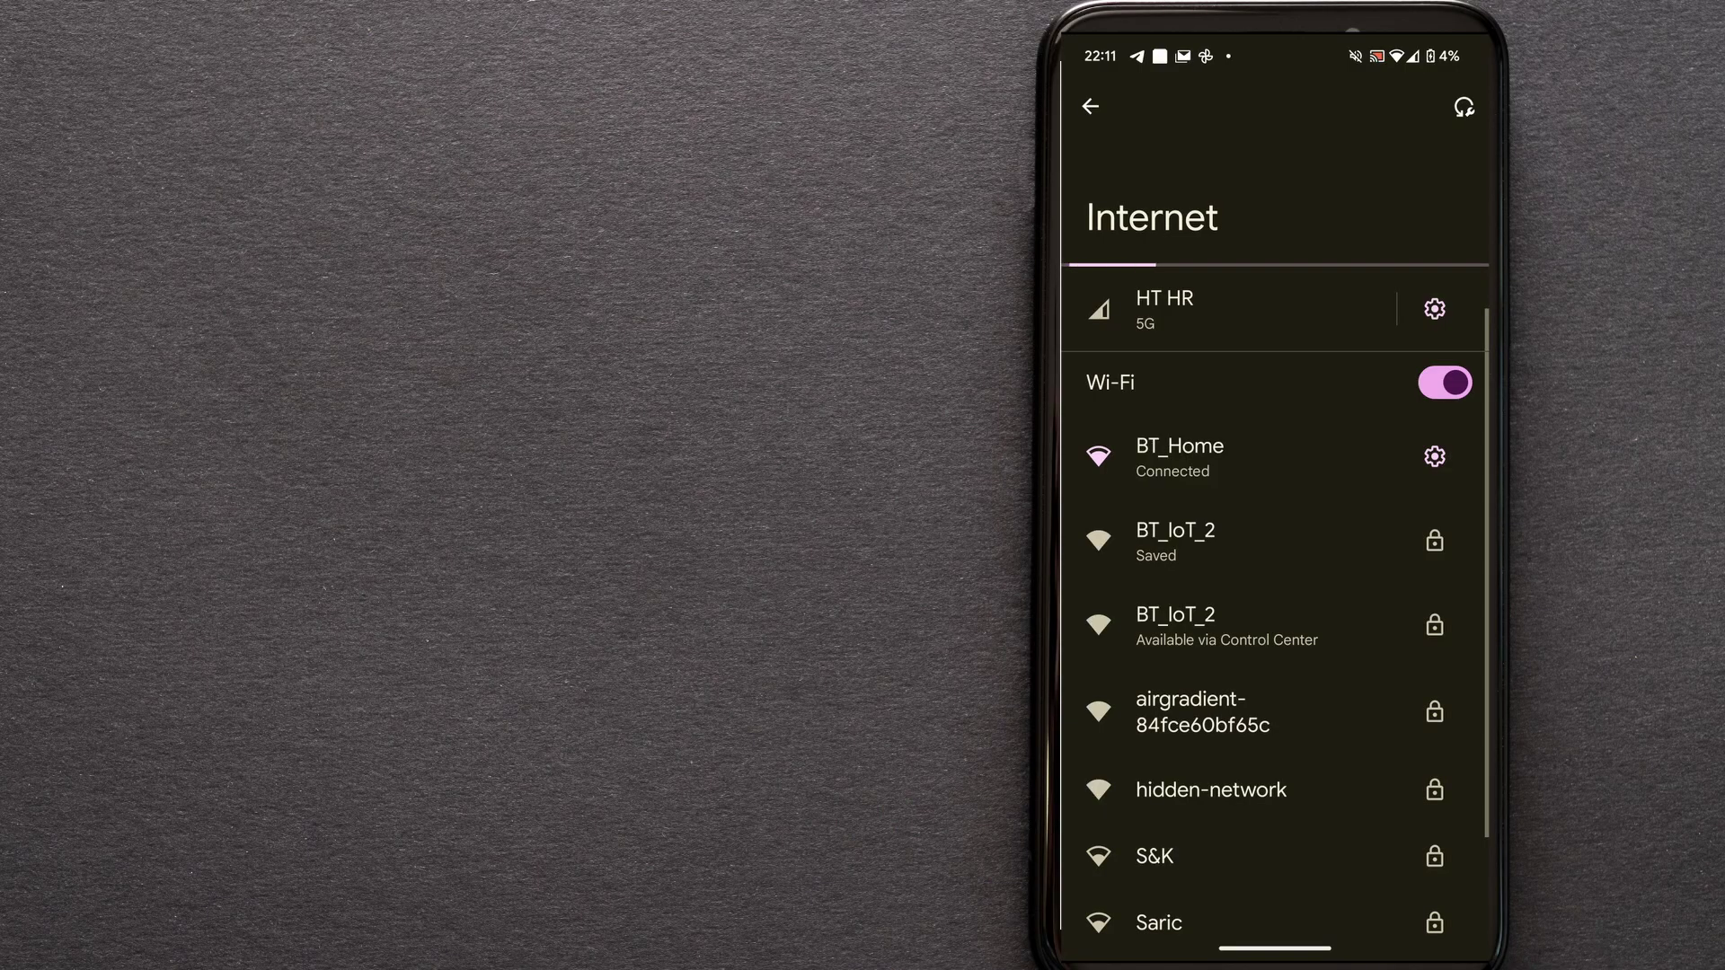
Connect the phone to the airgradient-84fce60bf65c hotspot, entering its password with Show password ticked.
{"action": "left_click", "coordinate": [1204, 711]}
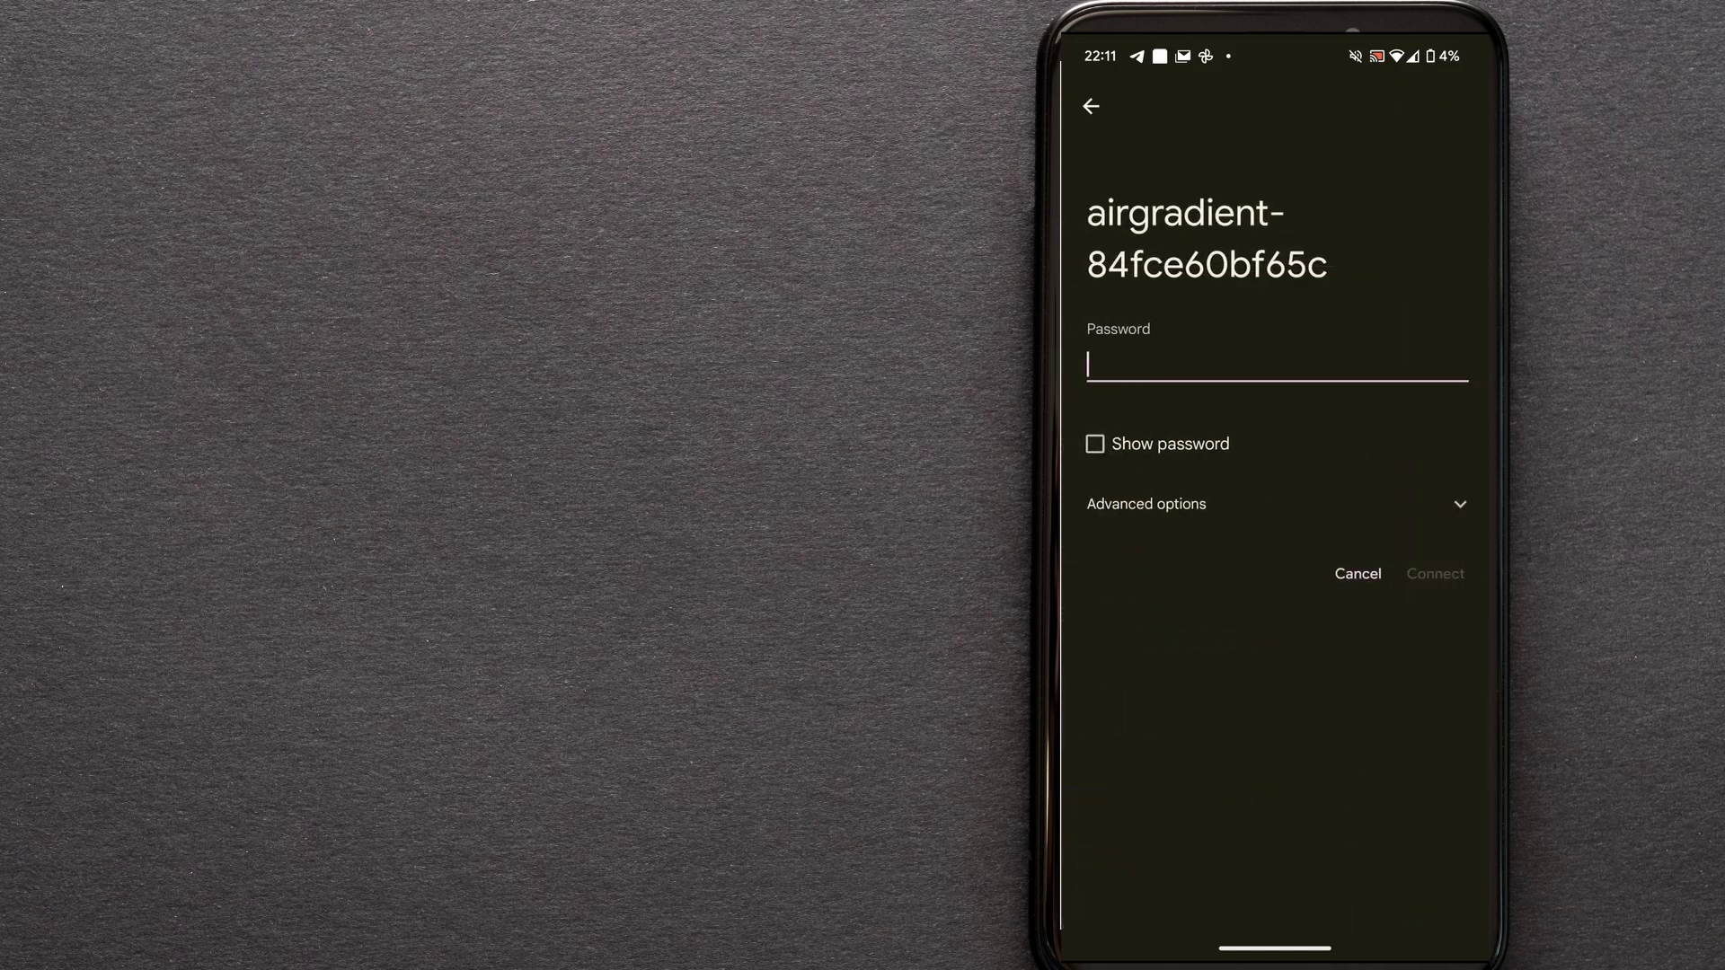
{"action": "type", "text": "cle"}
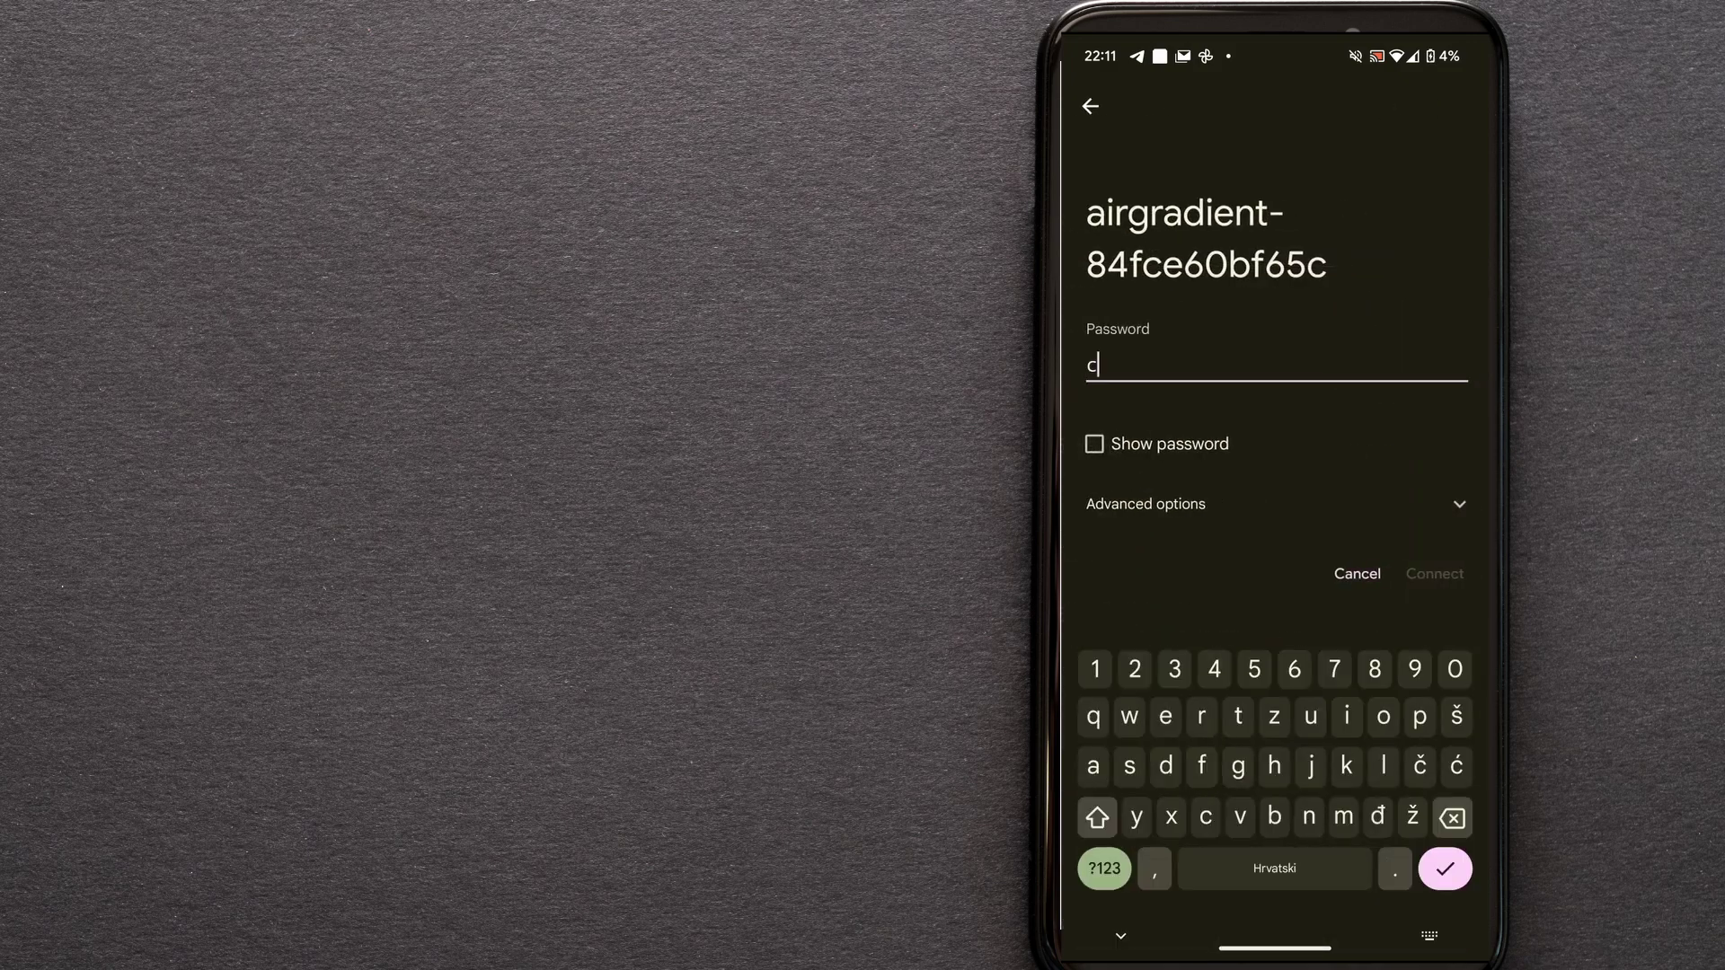
{"action": "type", "text": "anair"}
{"action": "left_click", "coordinate": [1095, 443]}
{"action": "left_click", "coordinate": [1435, 573]}
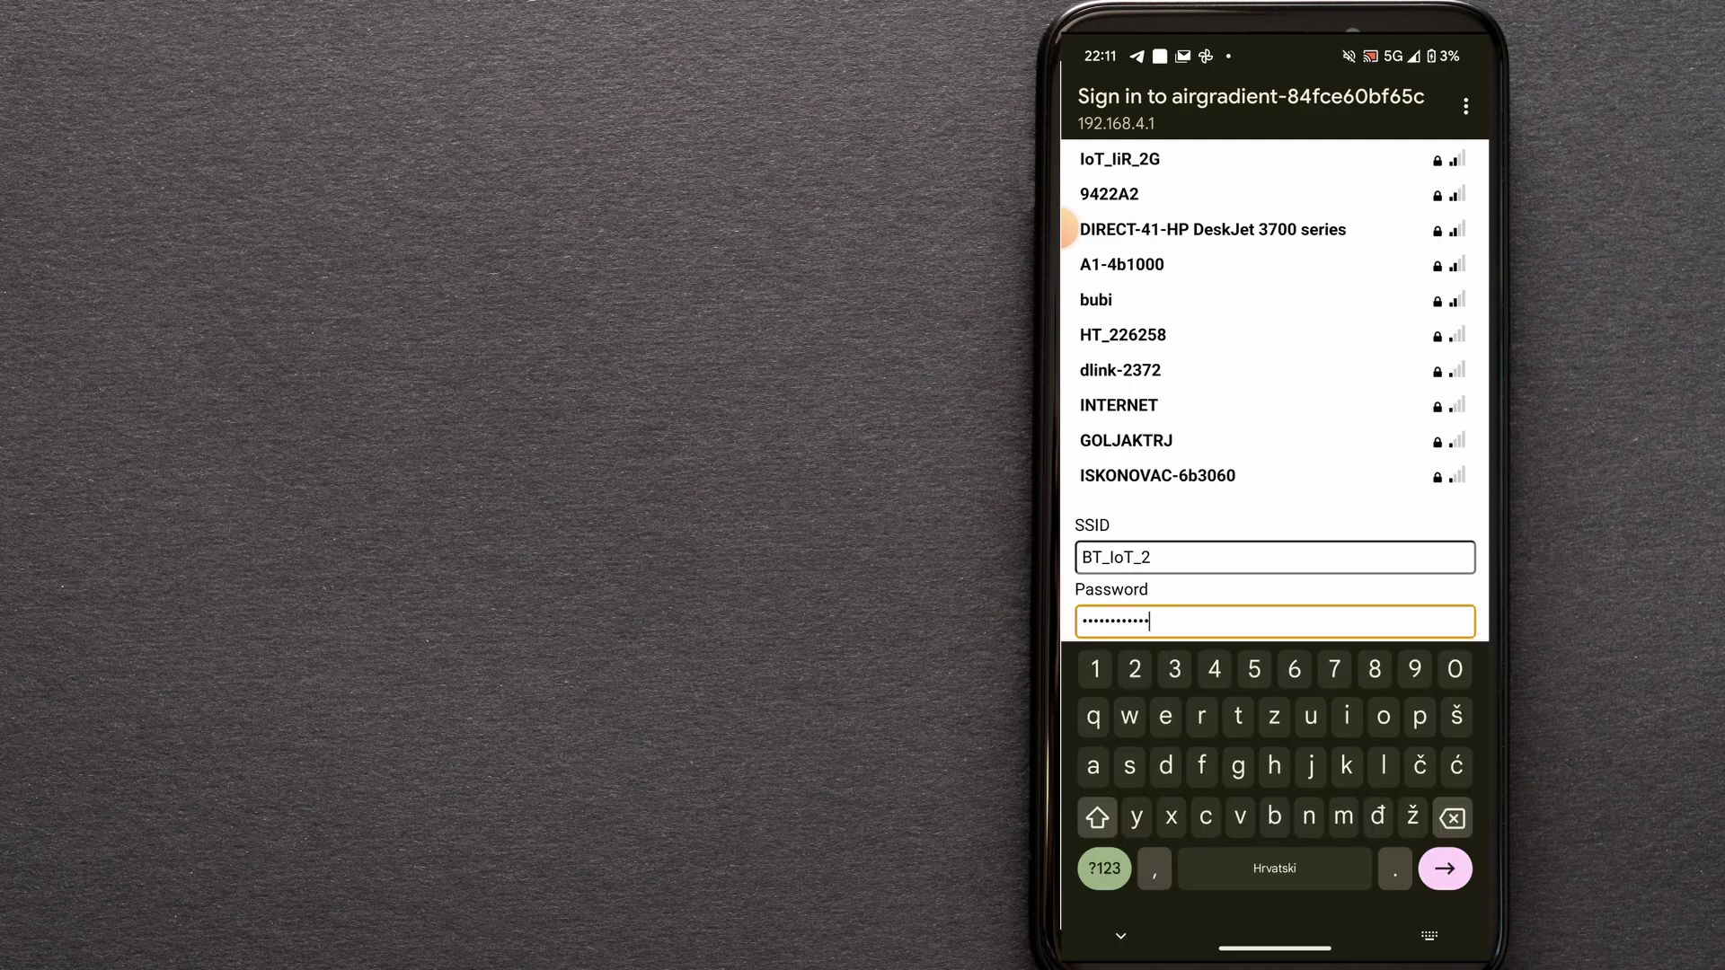
Submit SSID BT_IoT_2 and its Wi-Fi password in the AirGradient captive portal.
{"action": "scroll", "coordinate": [1275, 391], "scroll_direction": "down", "scroll_amount": 3}
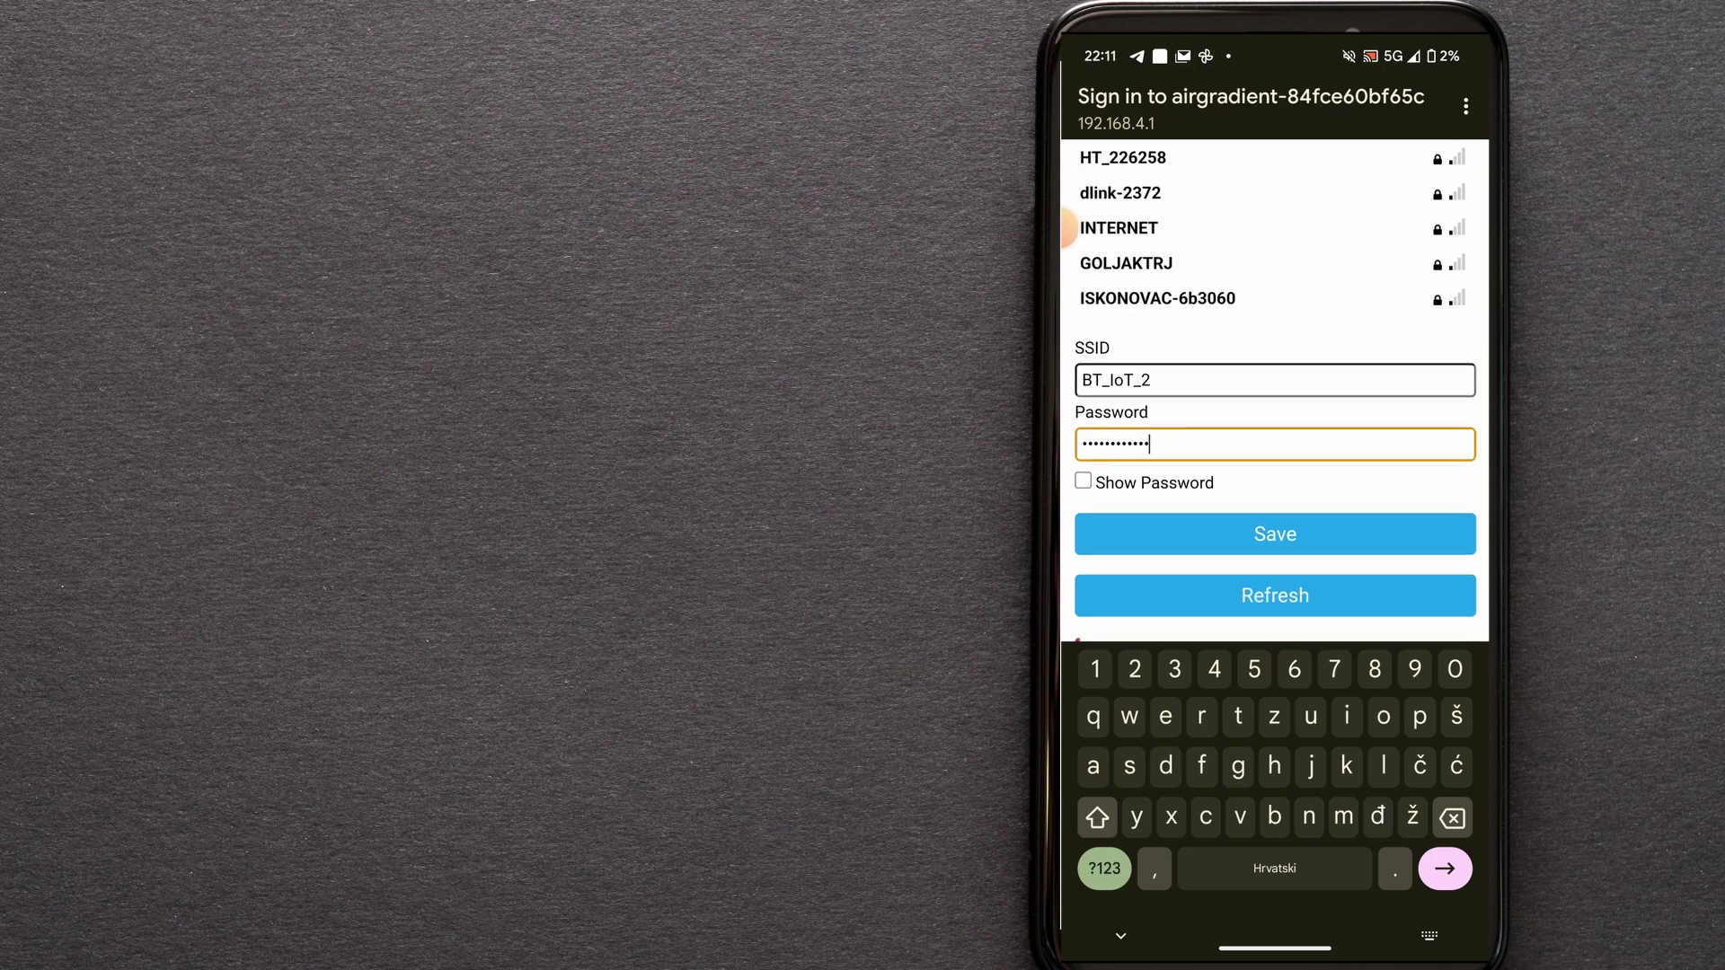
{"action": "key", "text": "Return"}
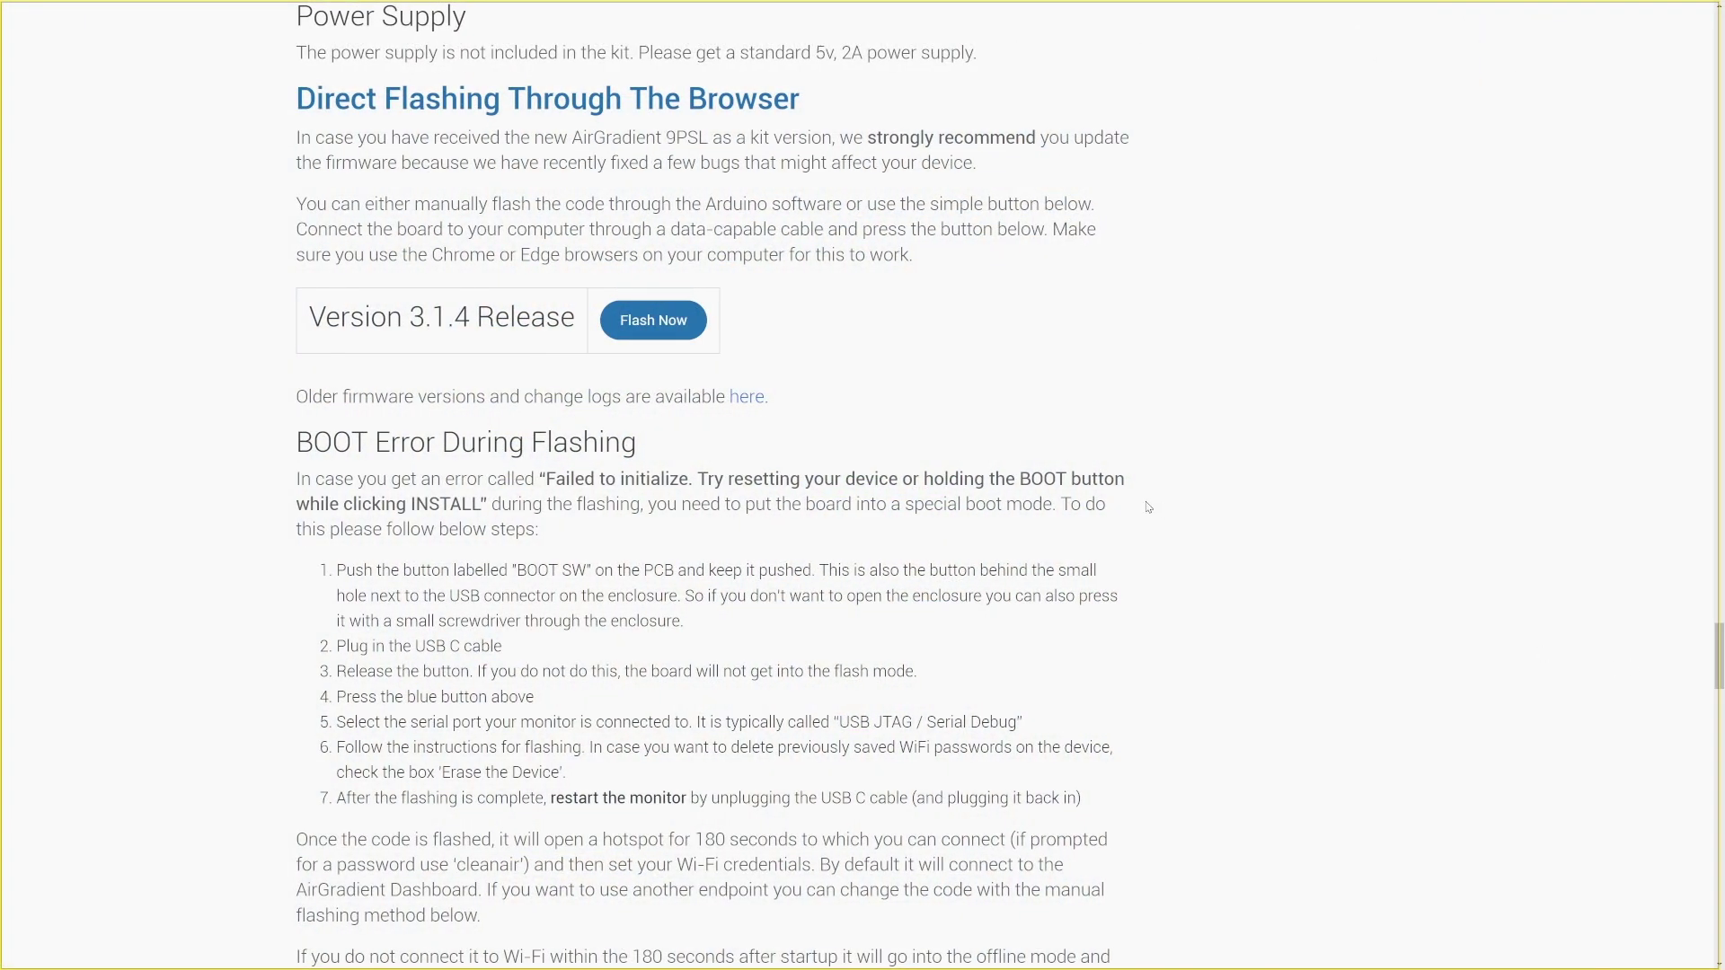
Flash firmware 3.1.4 over the USB JTAG serial port (COM7) without erasing, then return to the dashboard.
{"action": "left_click", "coordinate": [663, 332]}
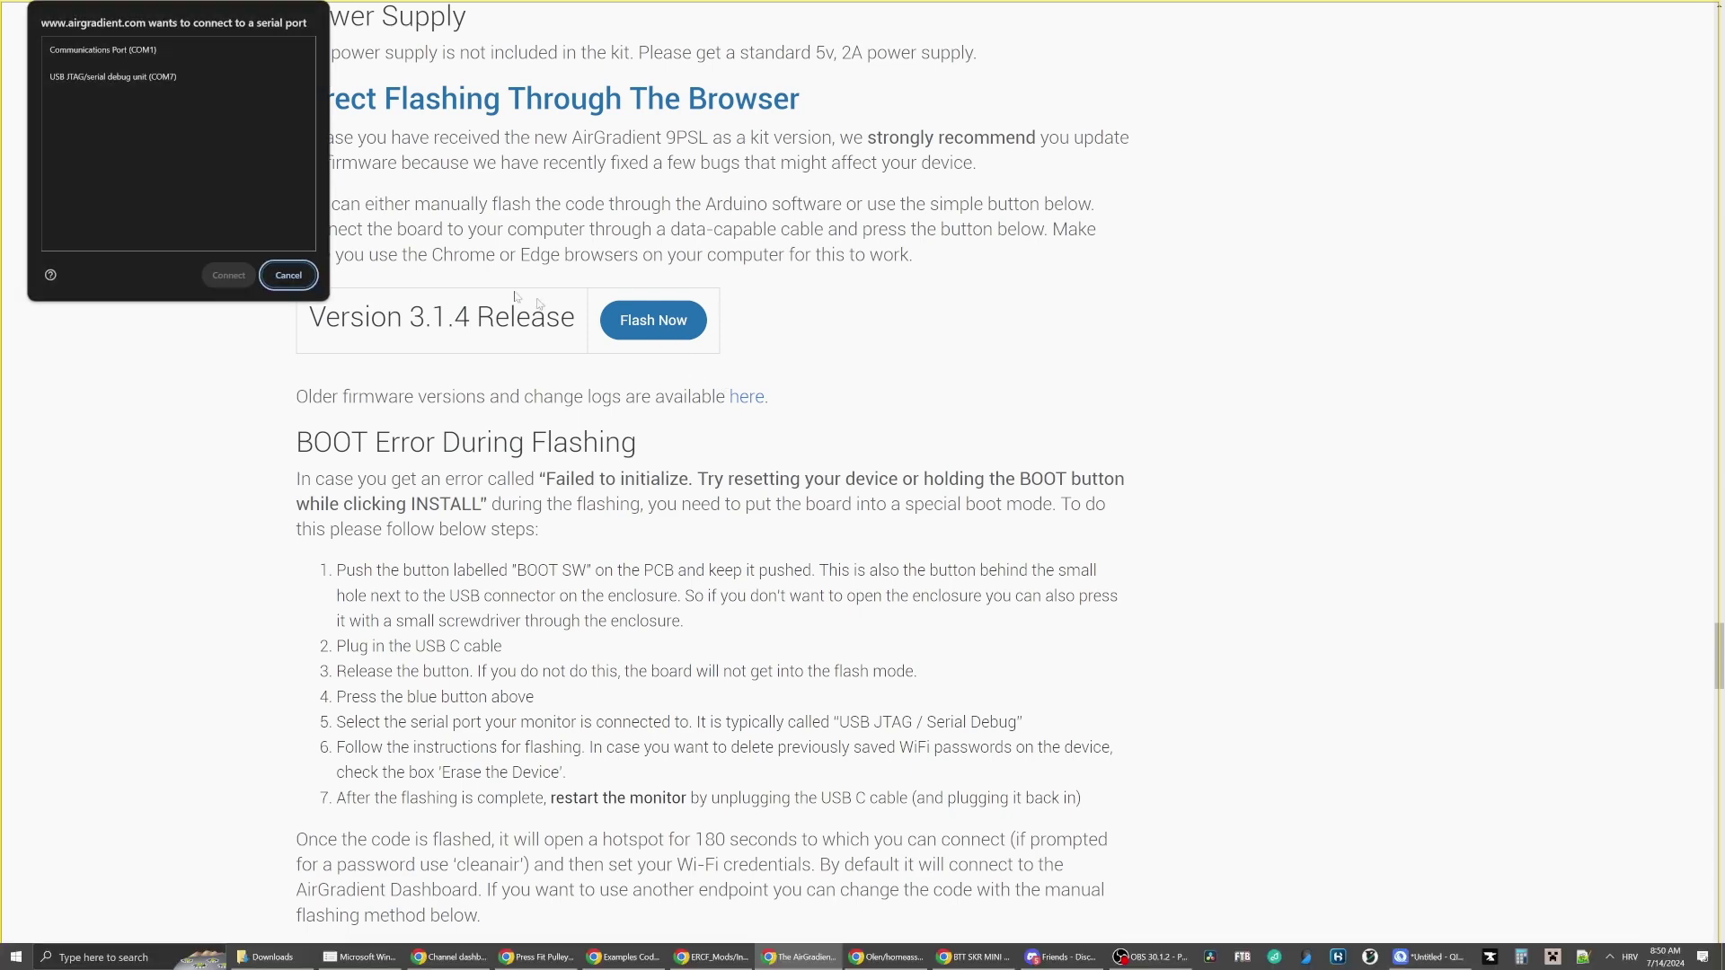
{"action": "double_click", "coordinate": [141, 80]}
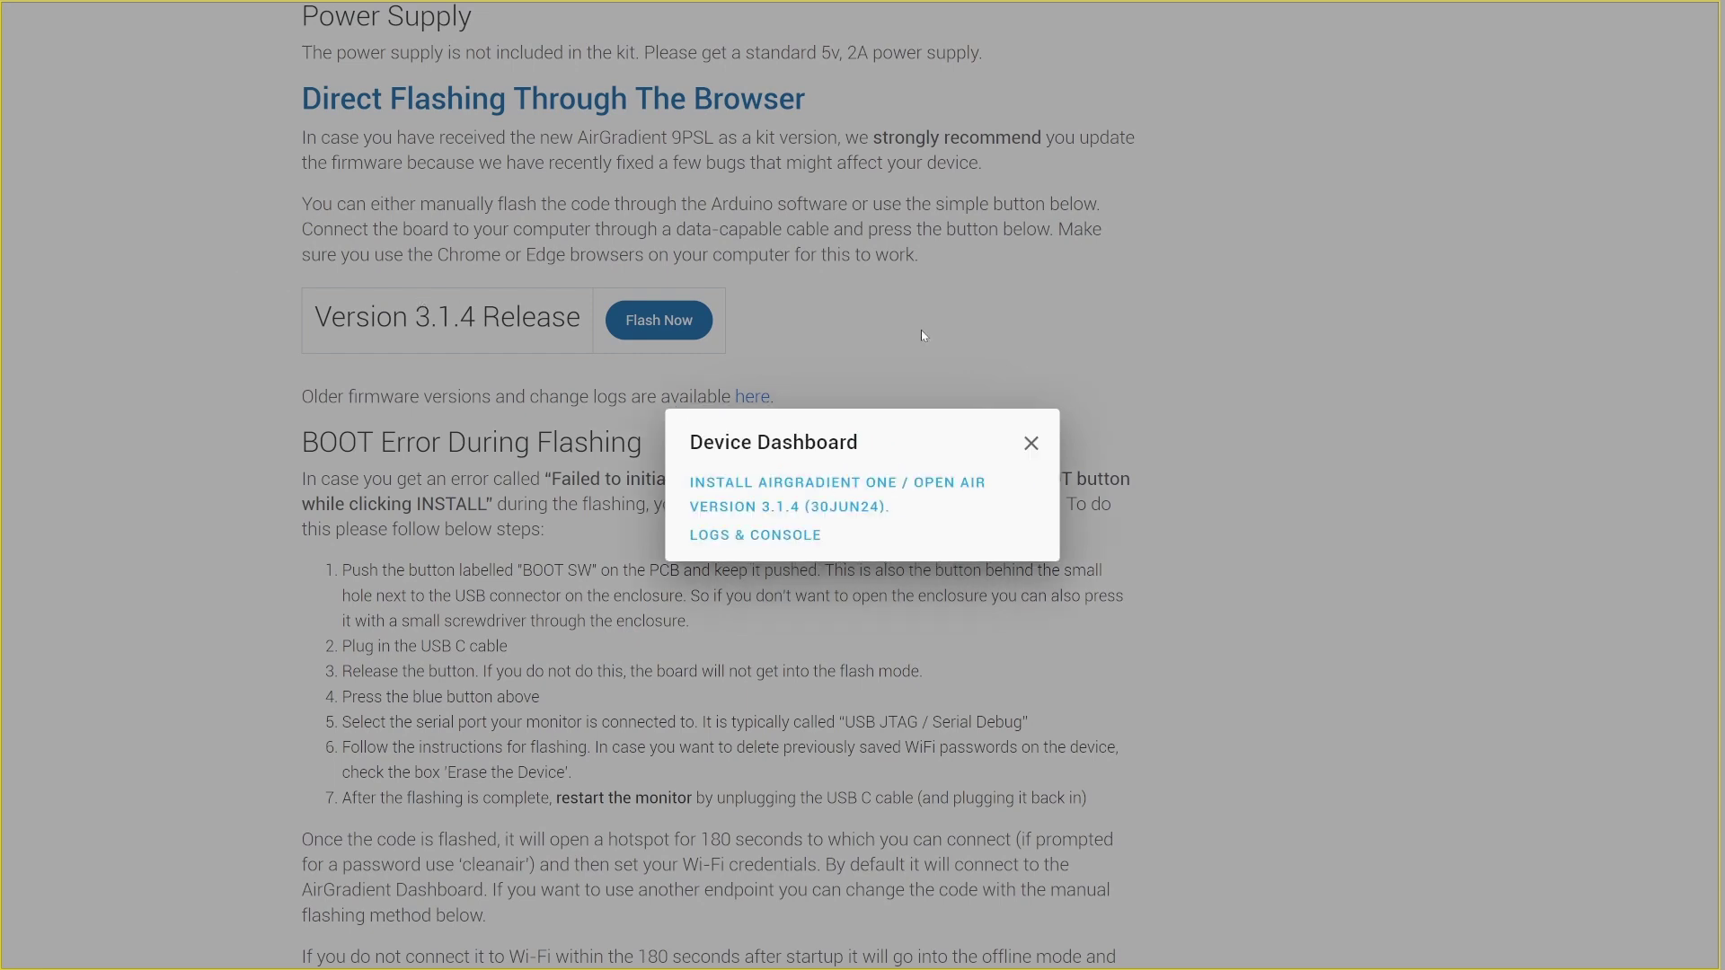
{"action": "left_click", "coordinate": [853, 497]}
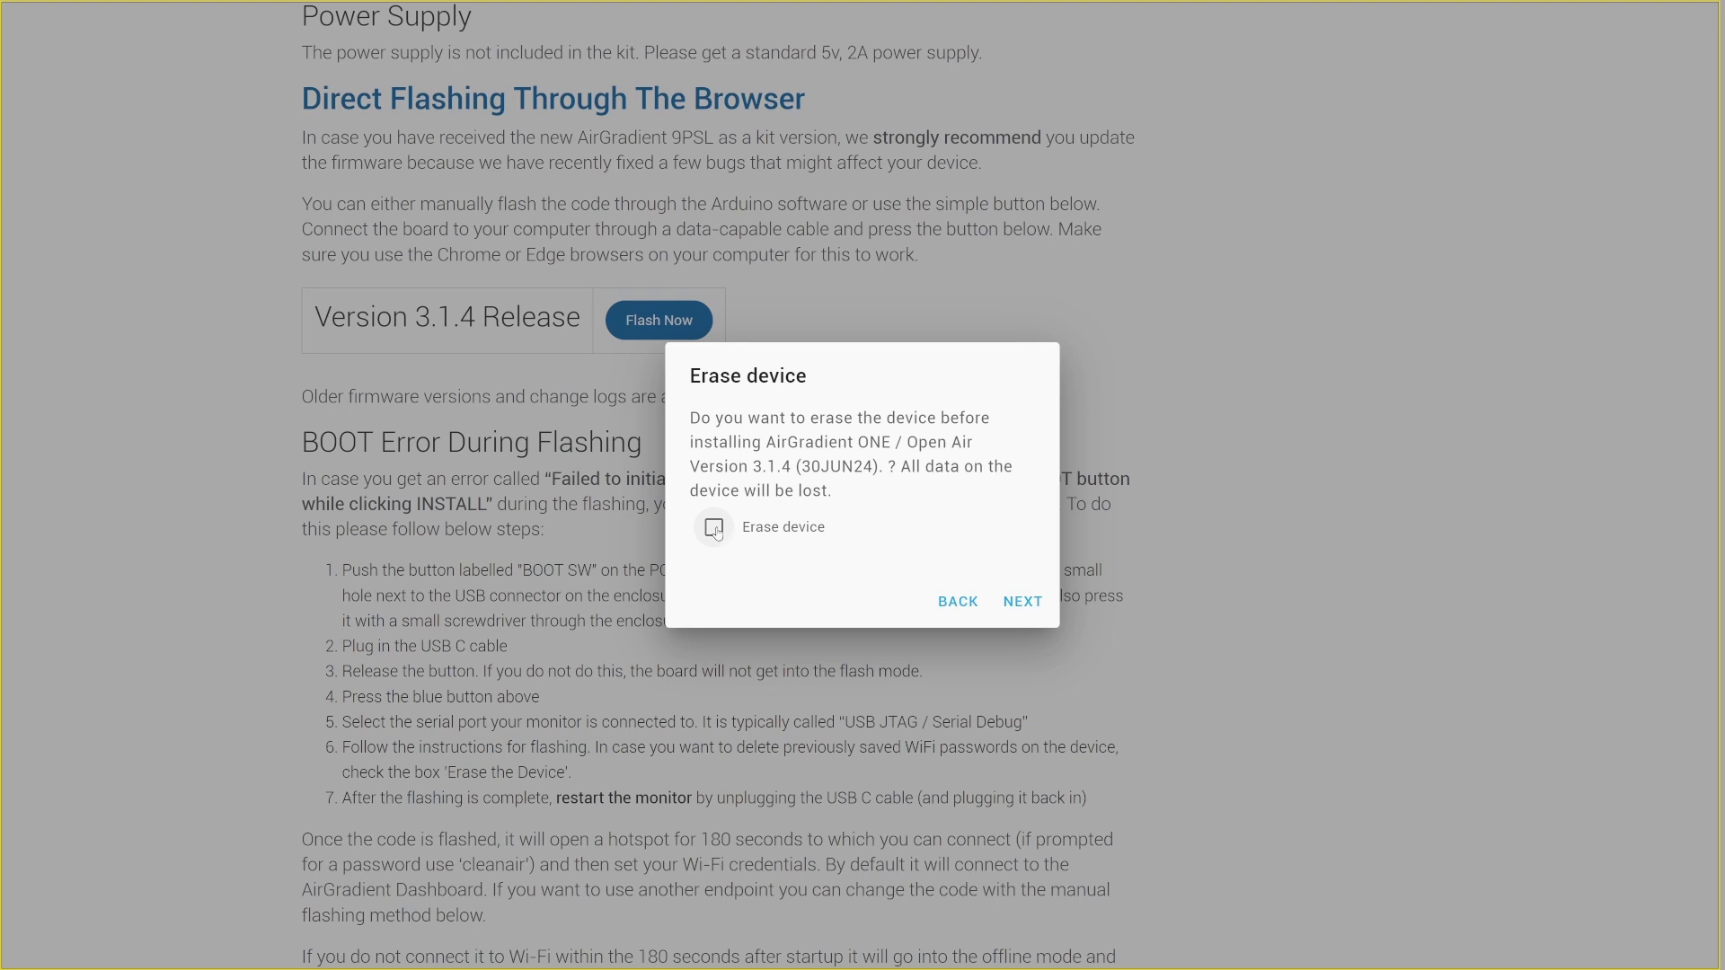
{"action": "left_click", "coordinate": [1019, 595]}
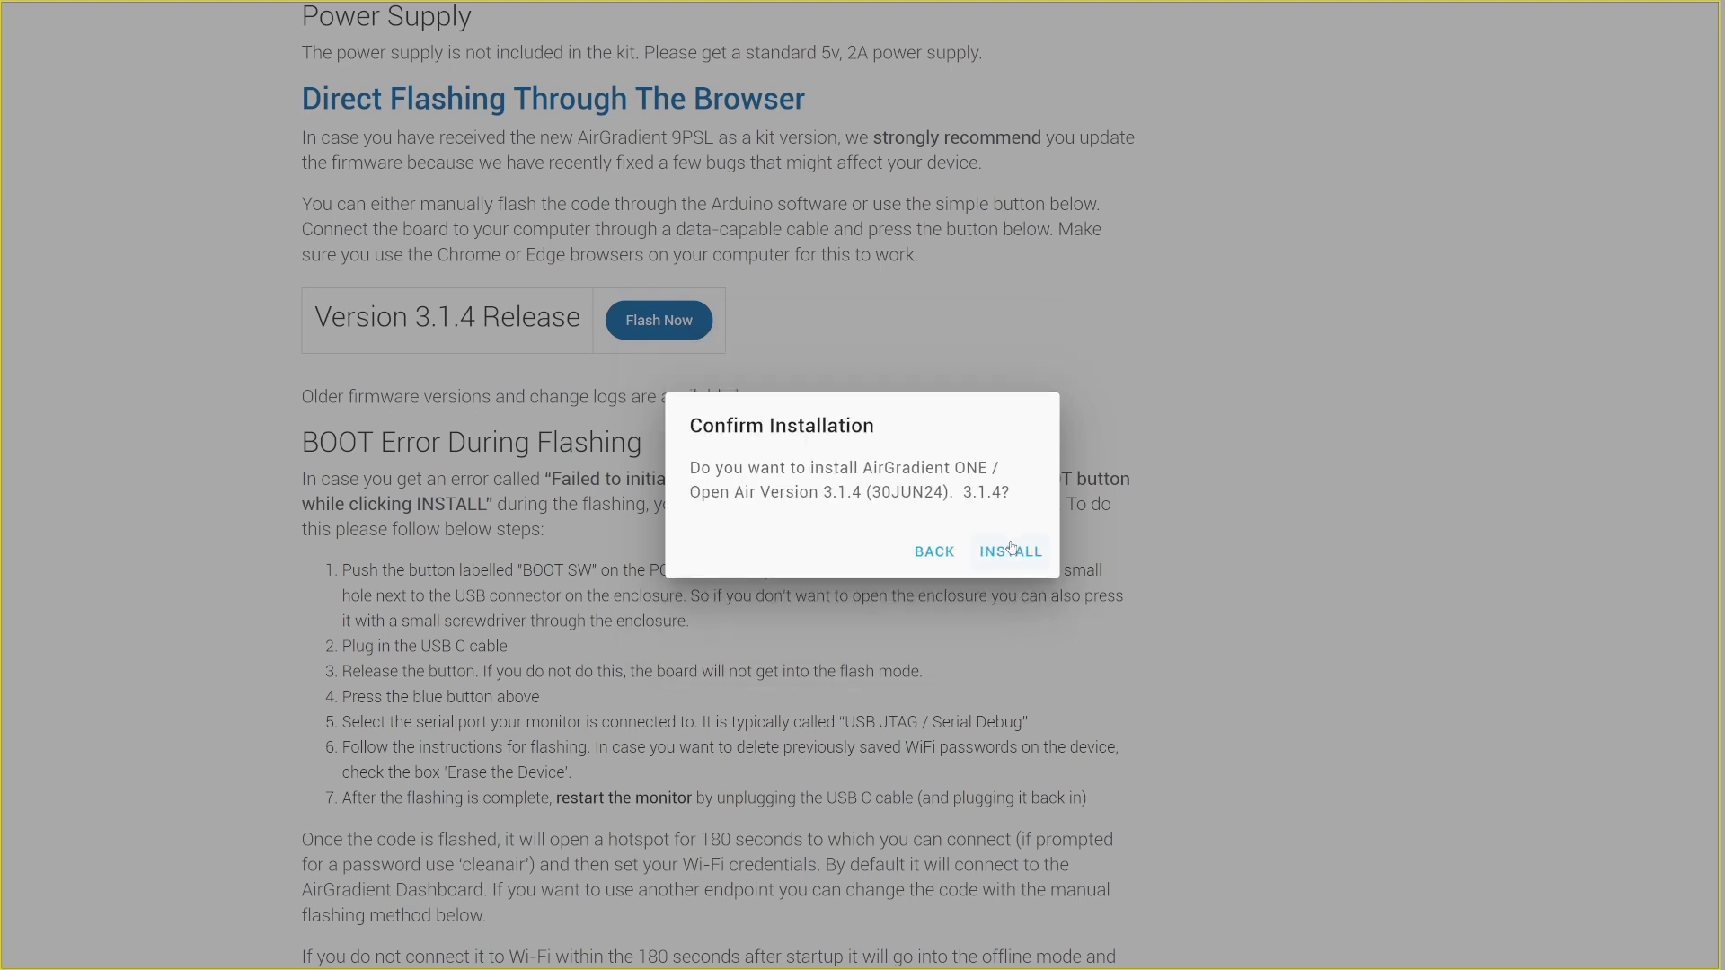
{"action": "left_click", "coordinate": [1011, 550]}
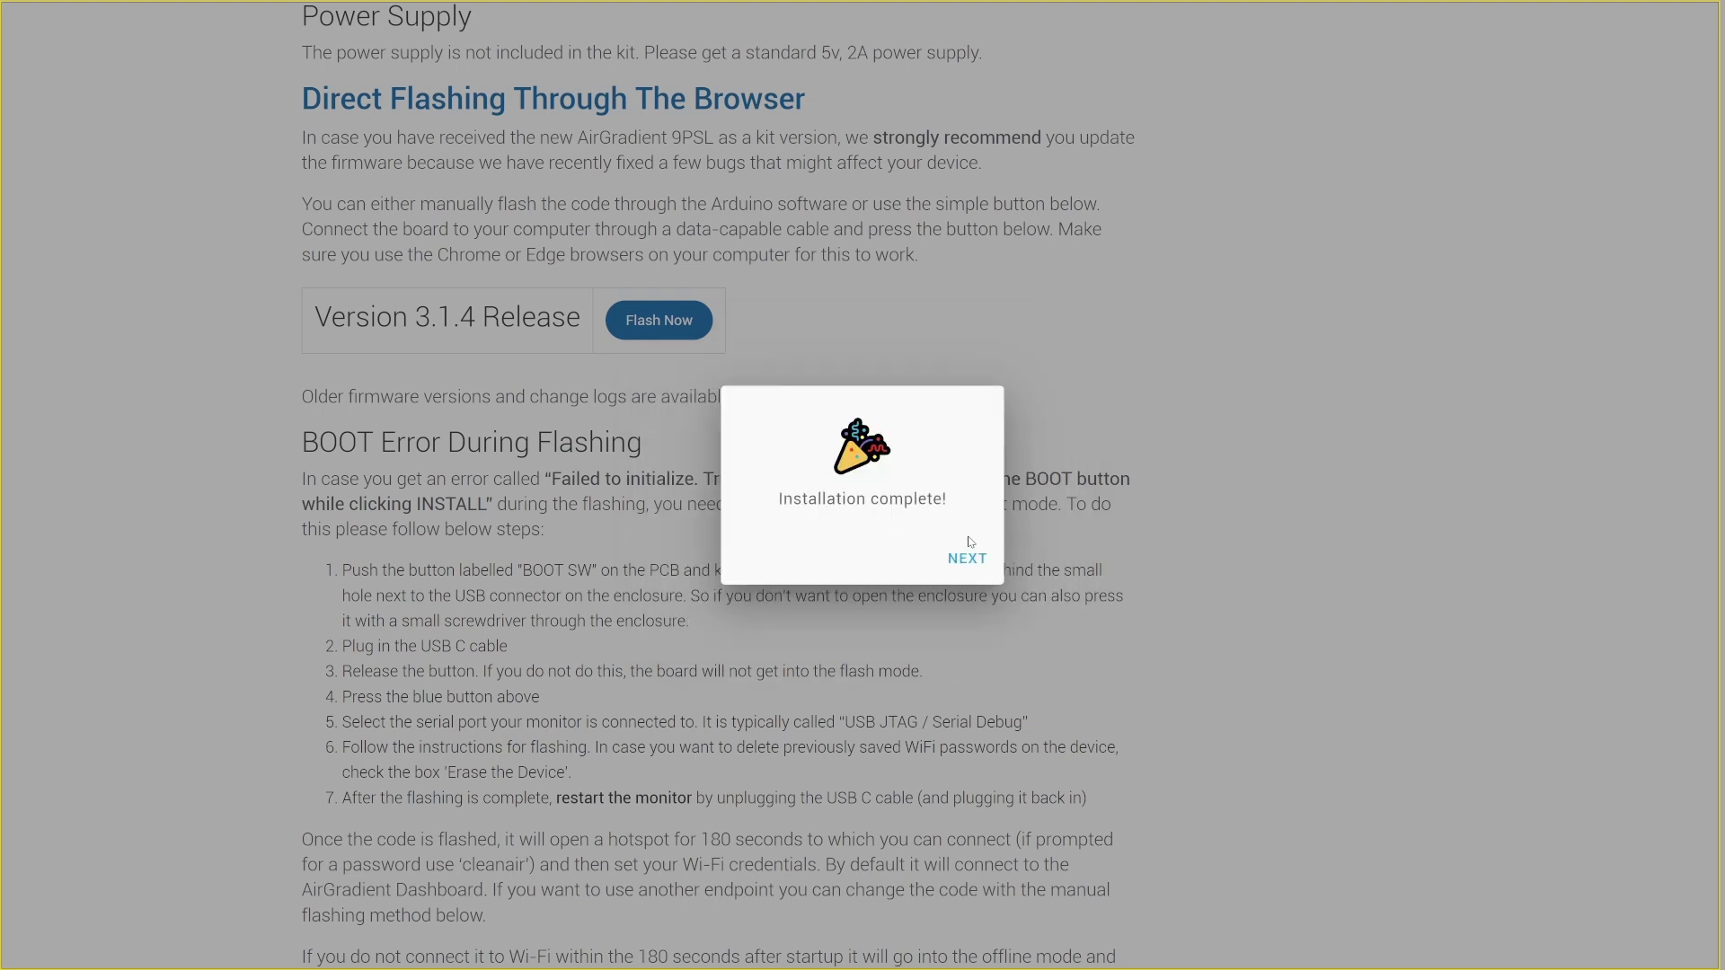
{"action": "left_click", "coordinate": [969, 558]}
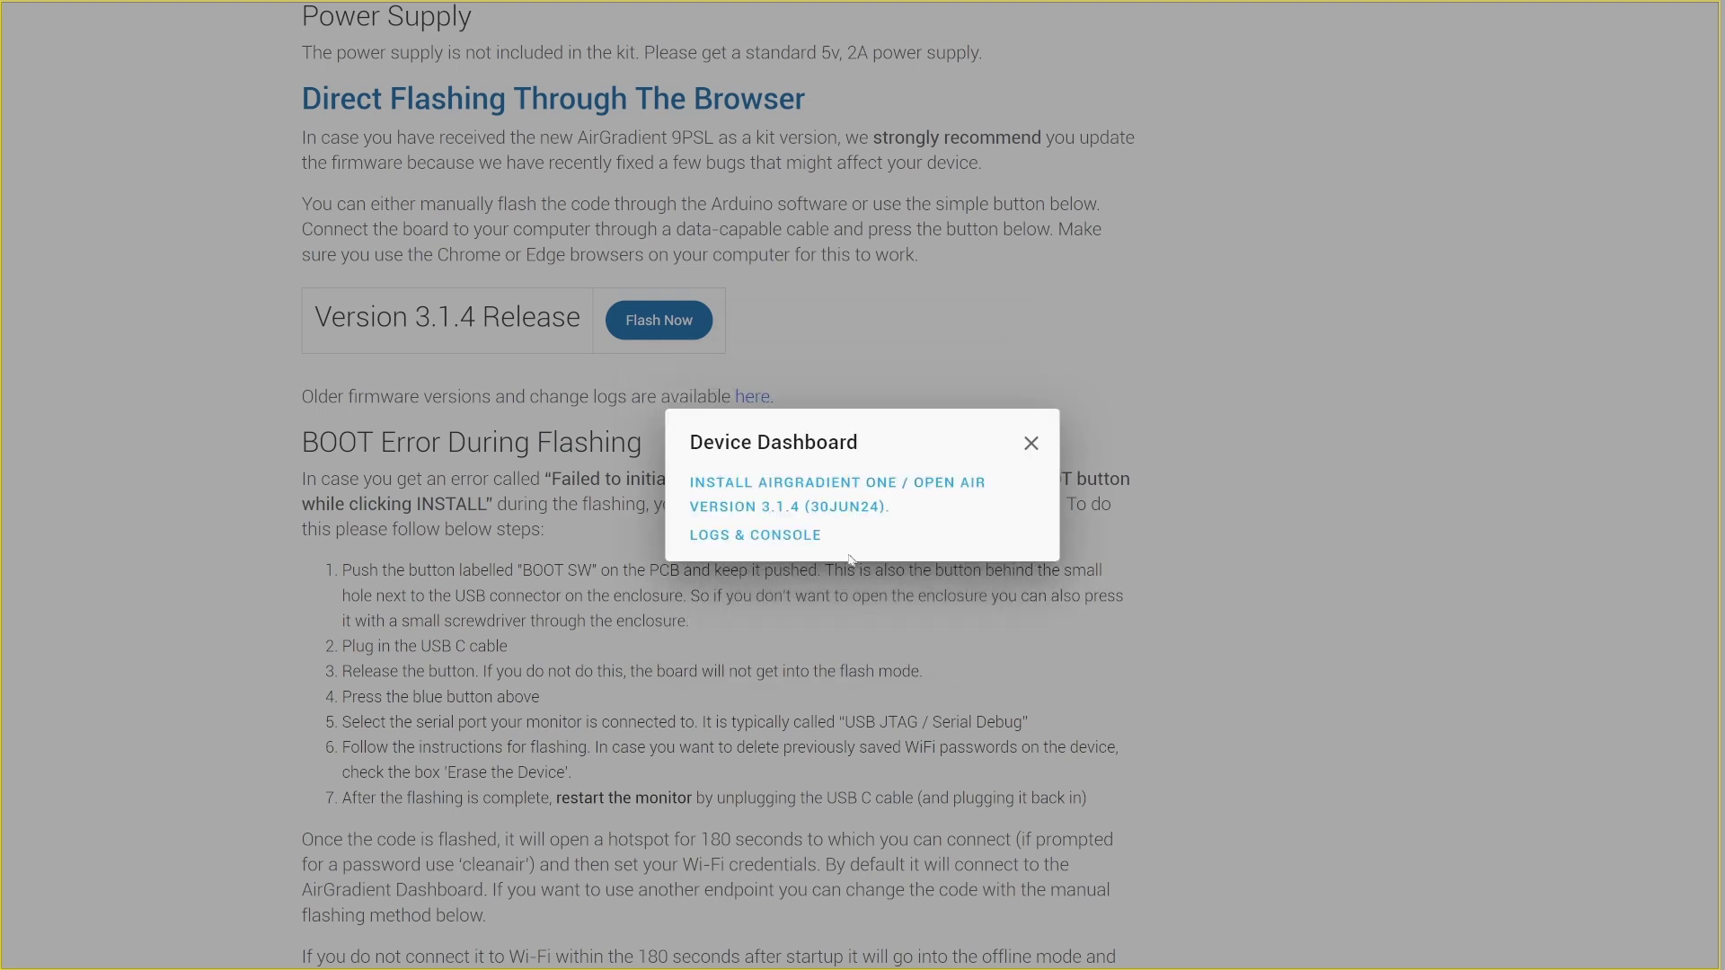
Open the monitor's Logs & Console view in the Device Dashboard.
{"action": "left_click", "coordinate": [781, 548]}
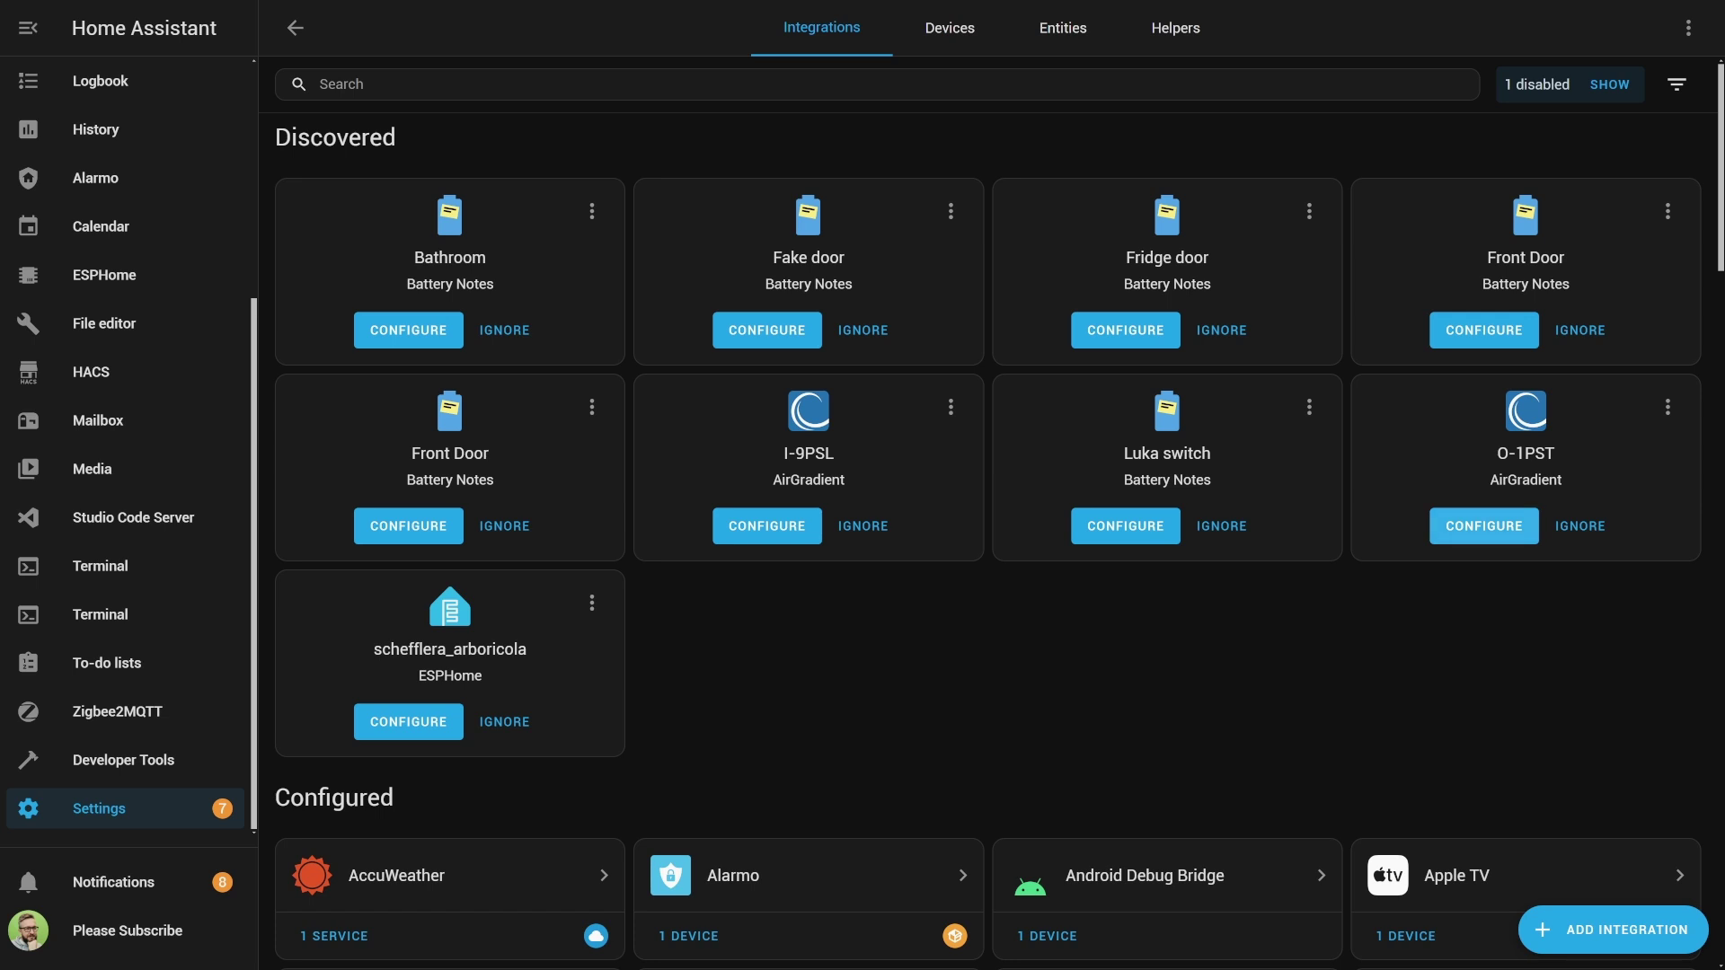
Add the discovered O-1PST monitor with area Balcony.
{"action": "left_click", "coordinate": [1484, 525]}
{"action": "left_click", "coordinate": [994, 532]}
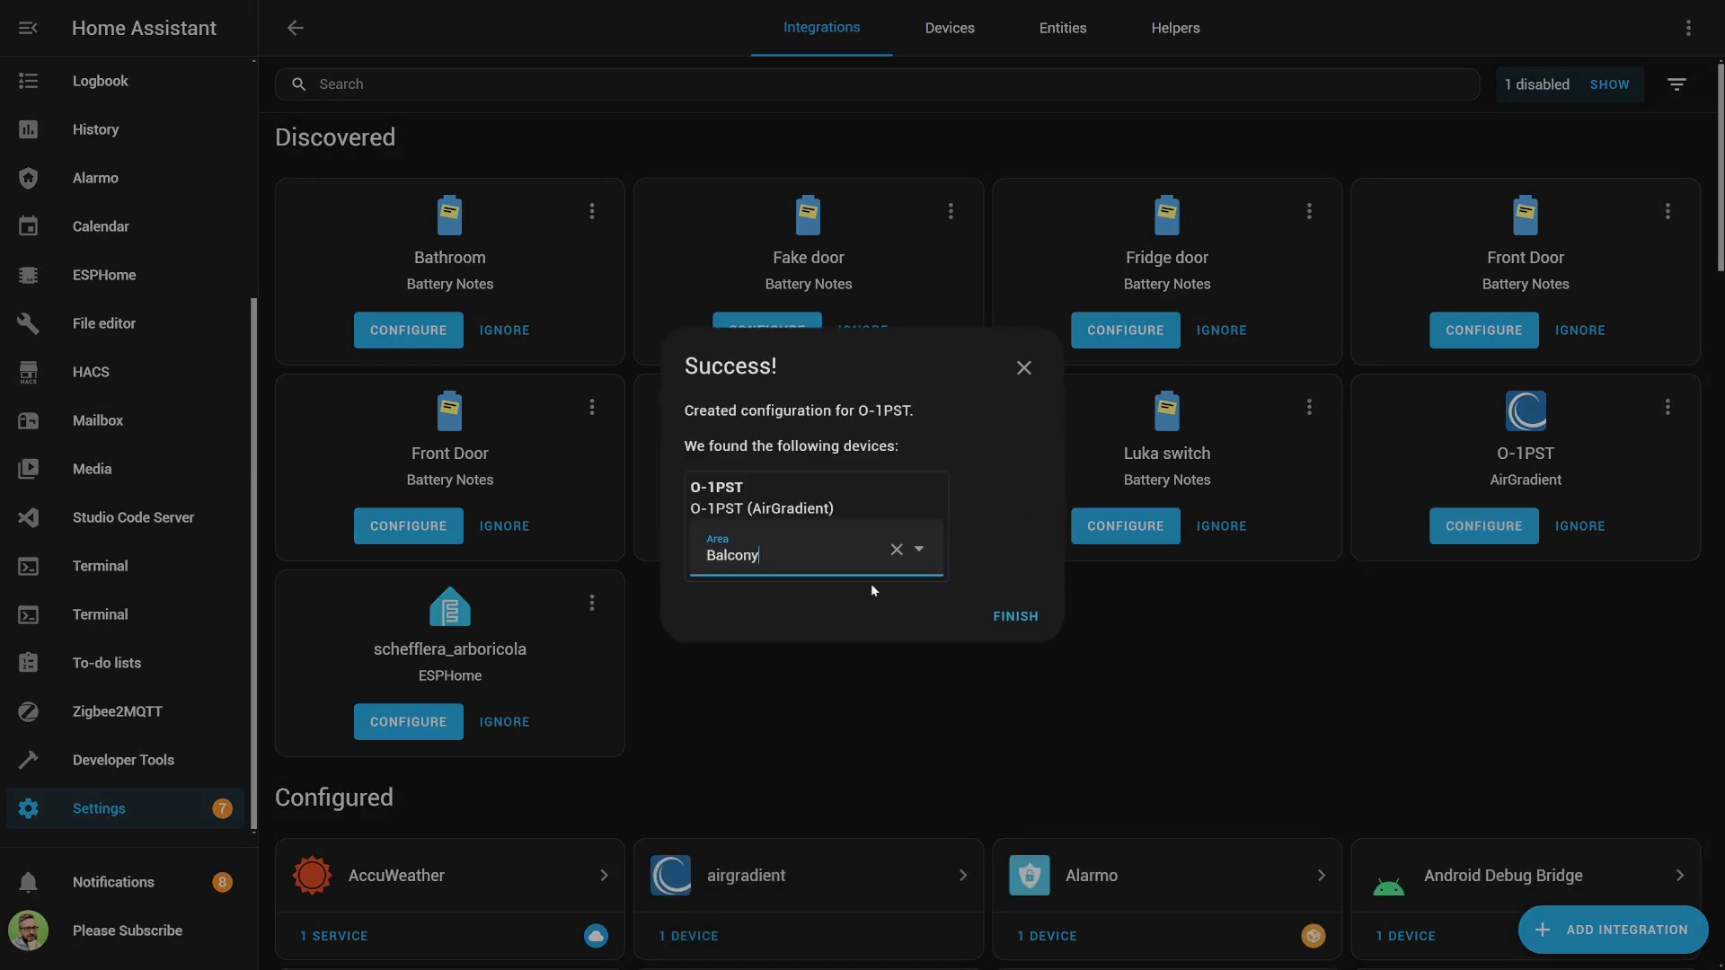
{"action": "left_click", "coordinate": [1013, 616]}
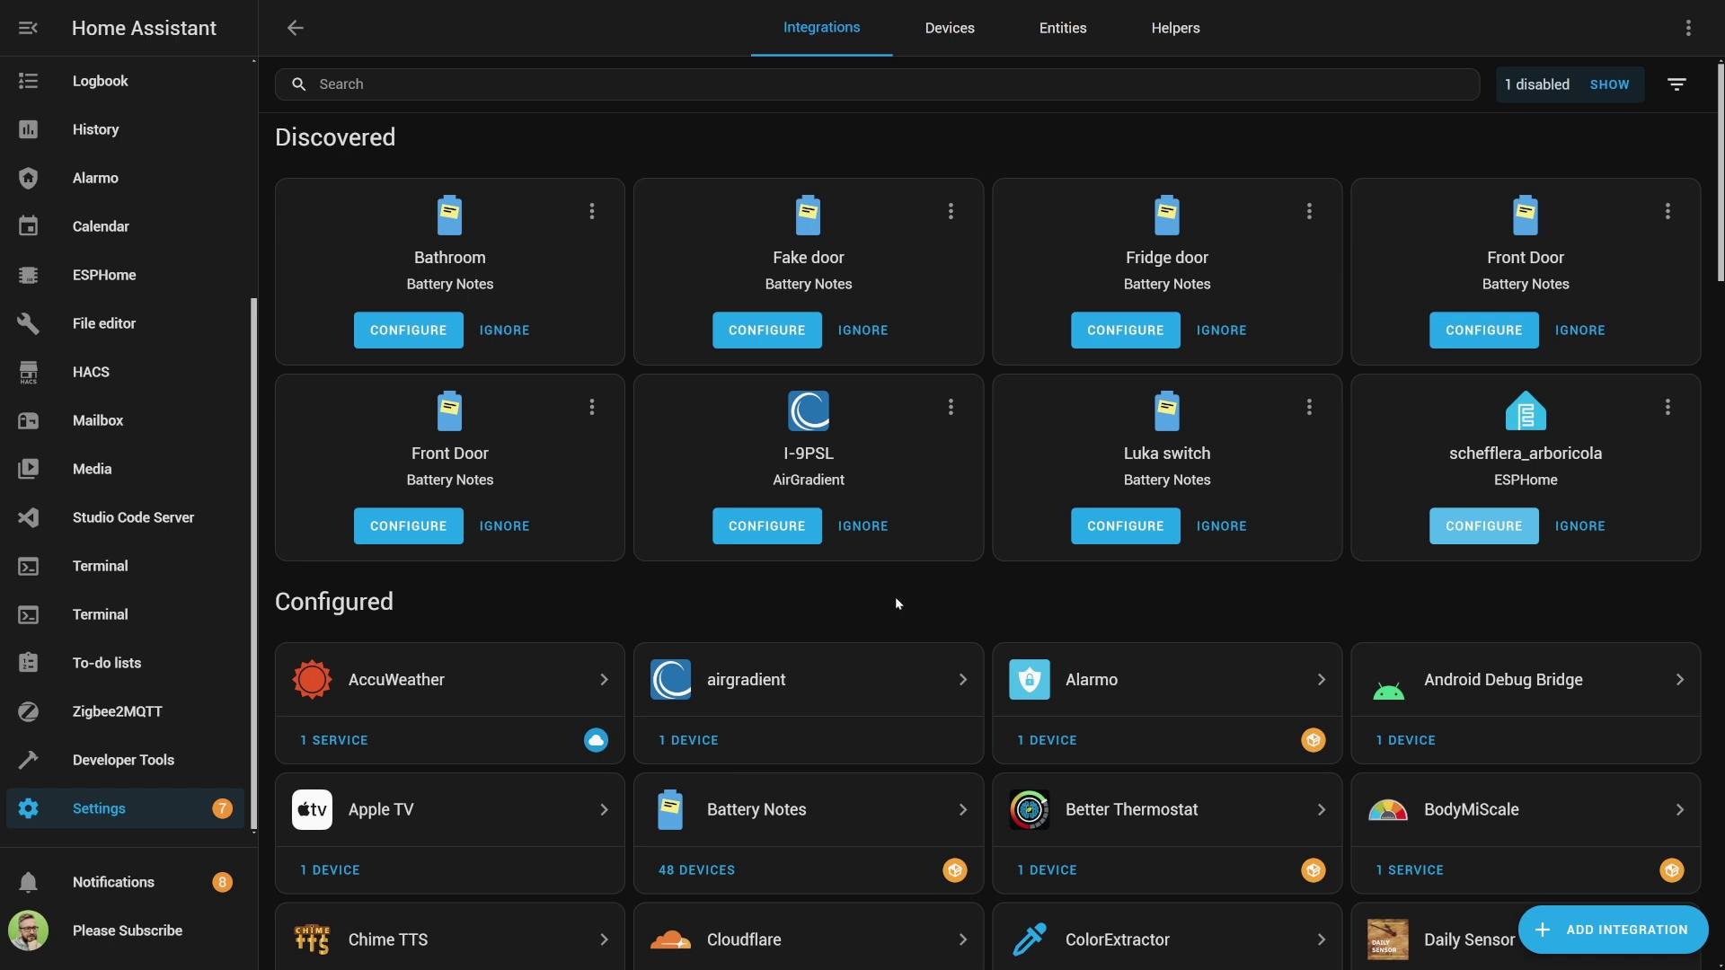
Add the discovered I-9PSL monitor with area Living Room.
{"action": "left_click", "coordinate": [765, 530]}
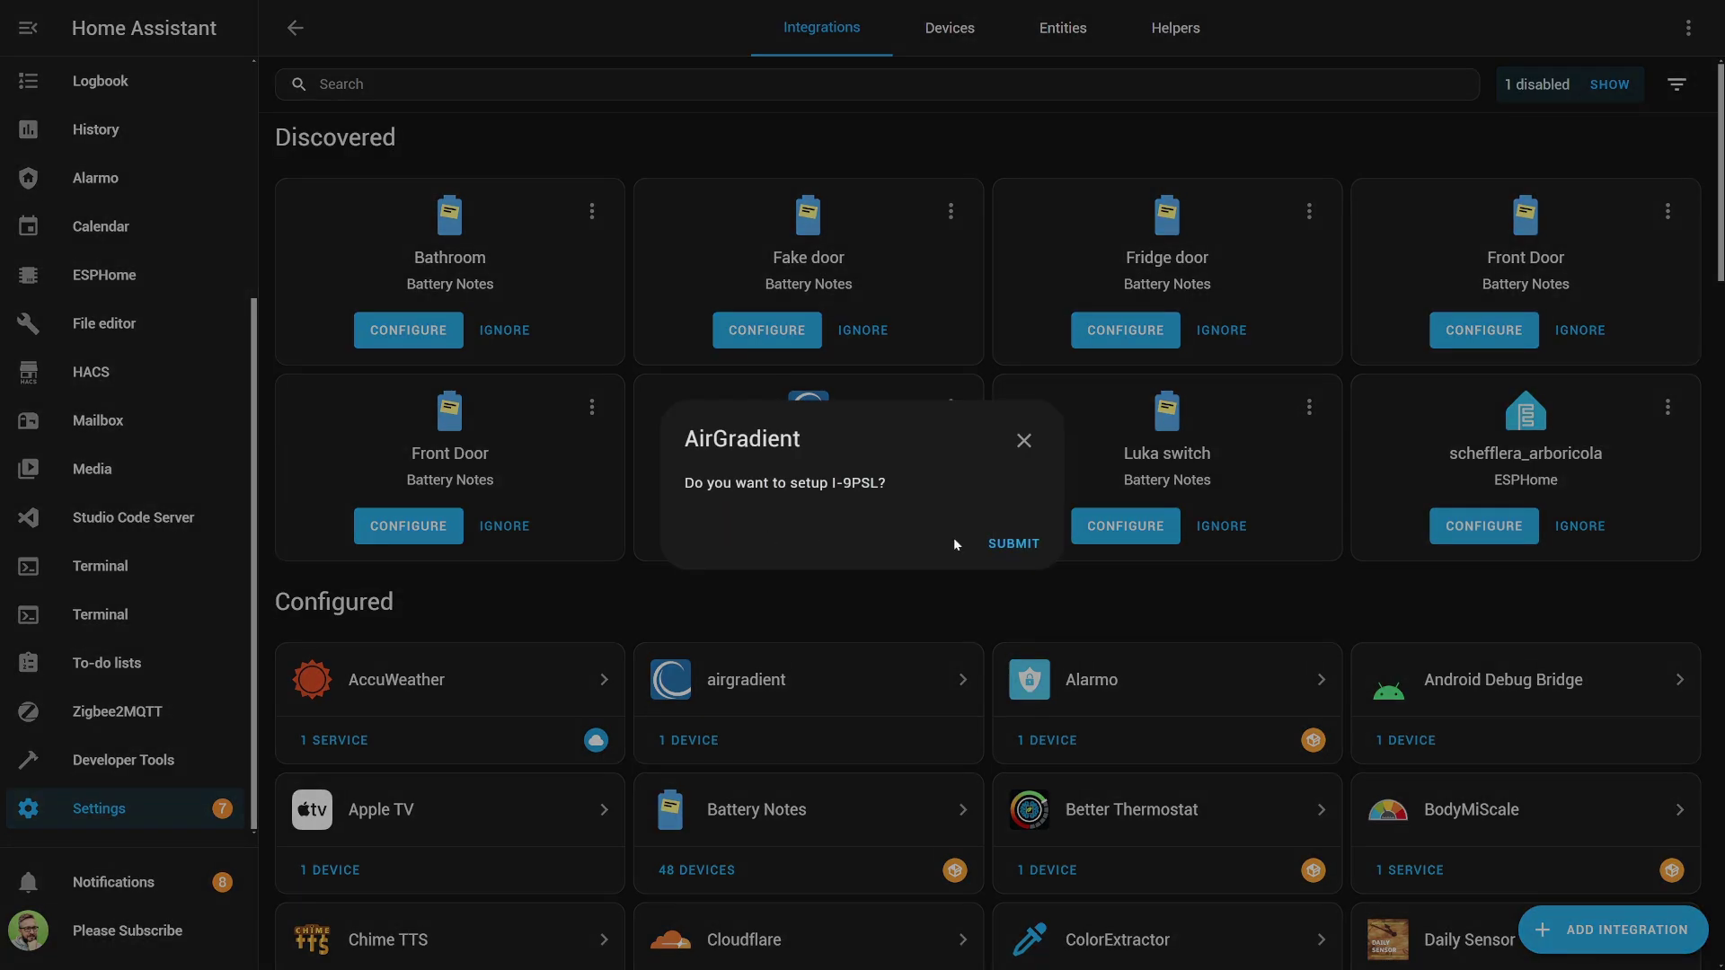
{"action": "left_click", "coordinate": [1026, 546]}
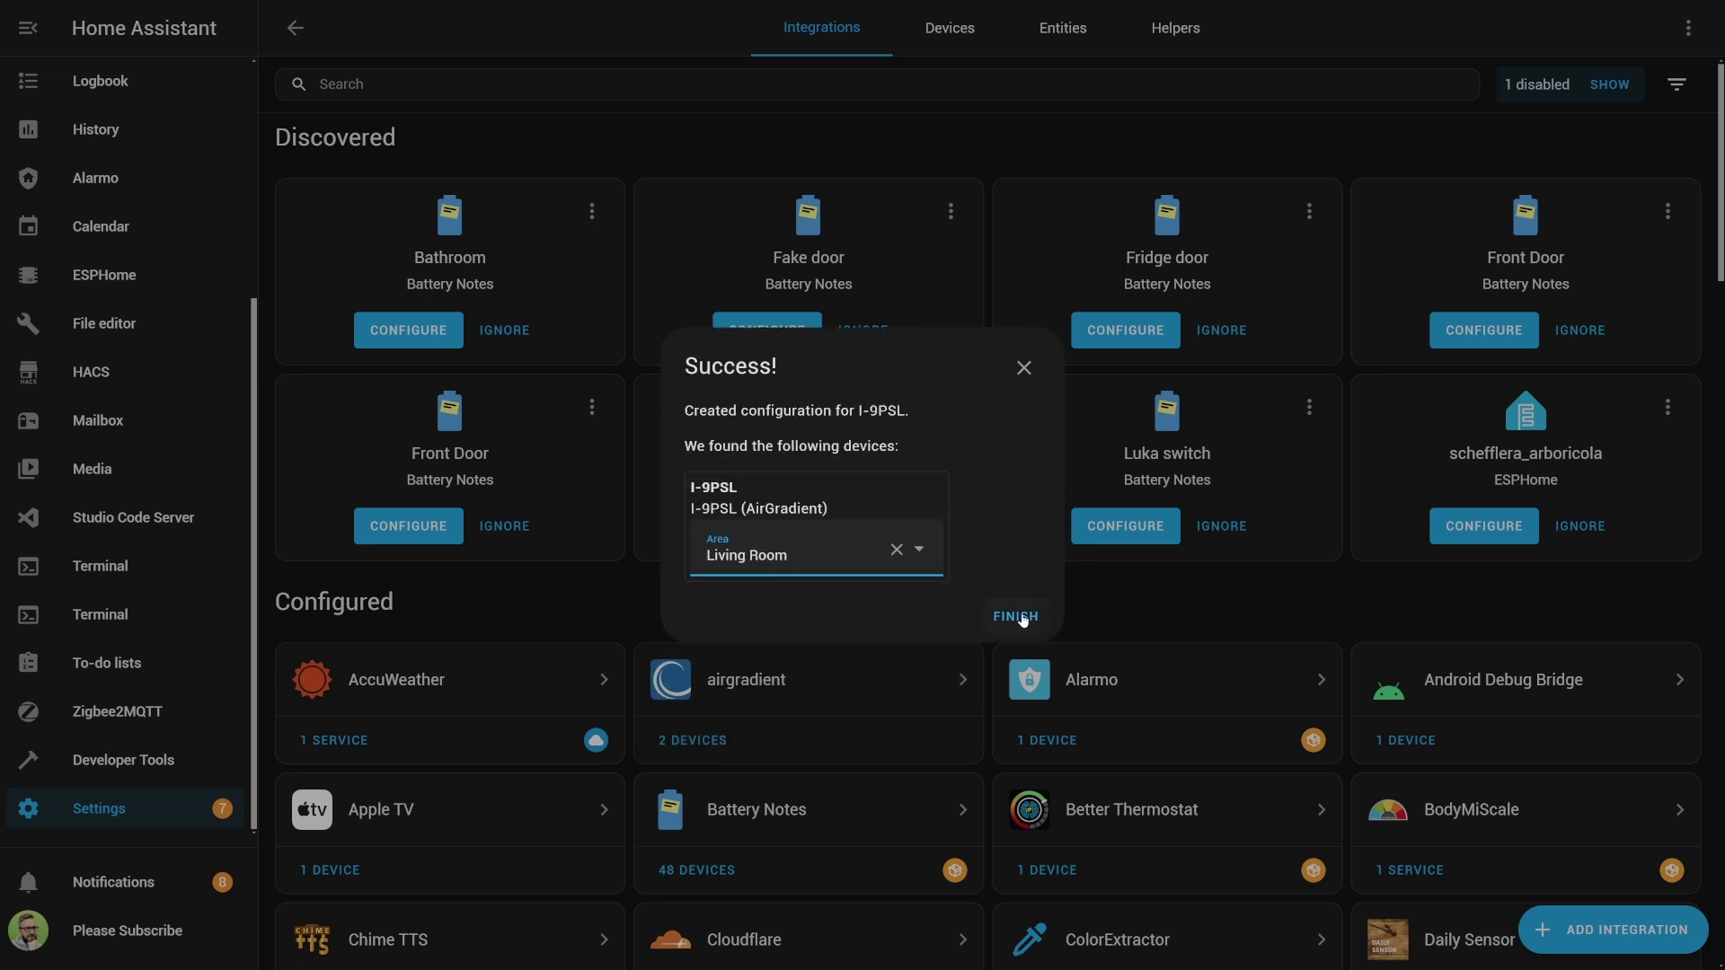
{"action": "left_click", "coordinate": [1016, 616]}
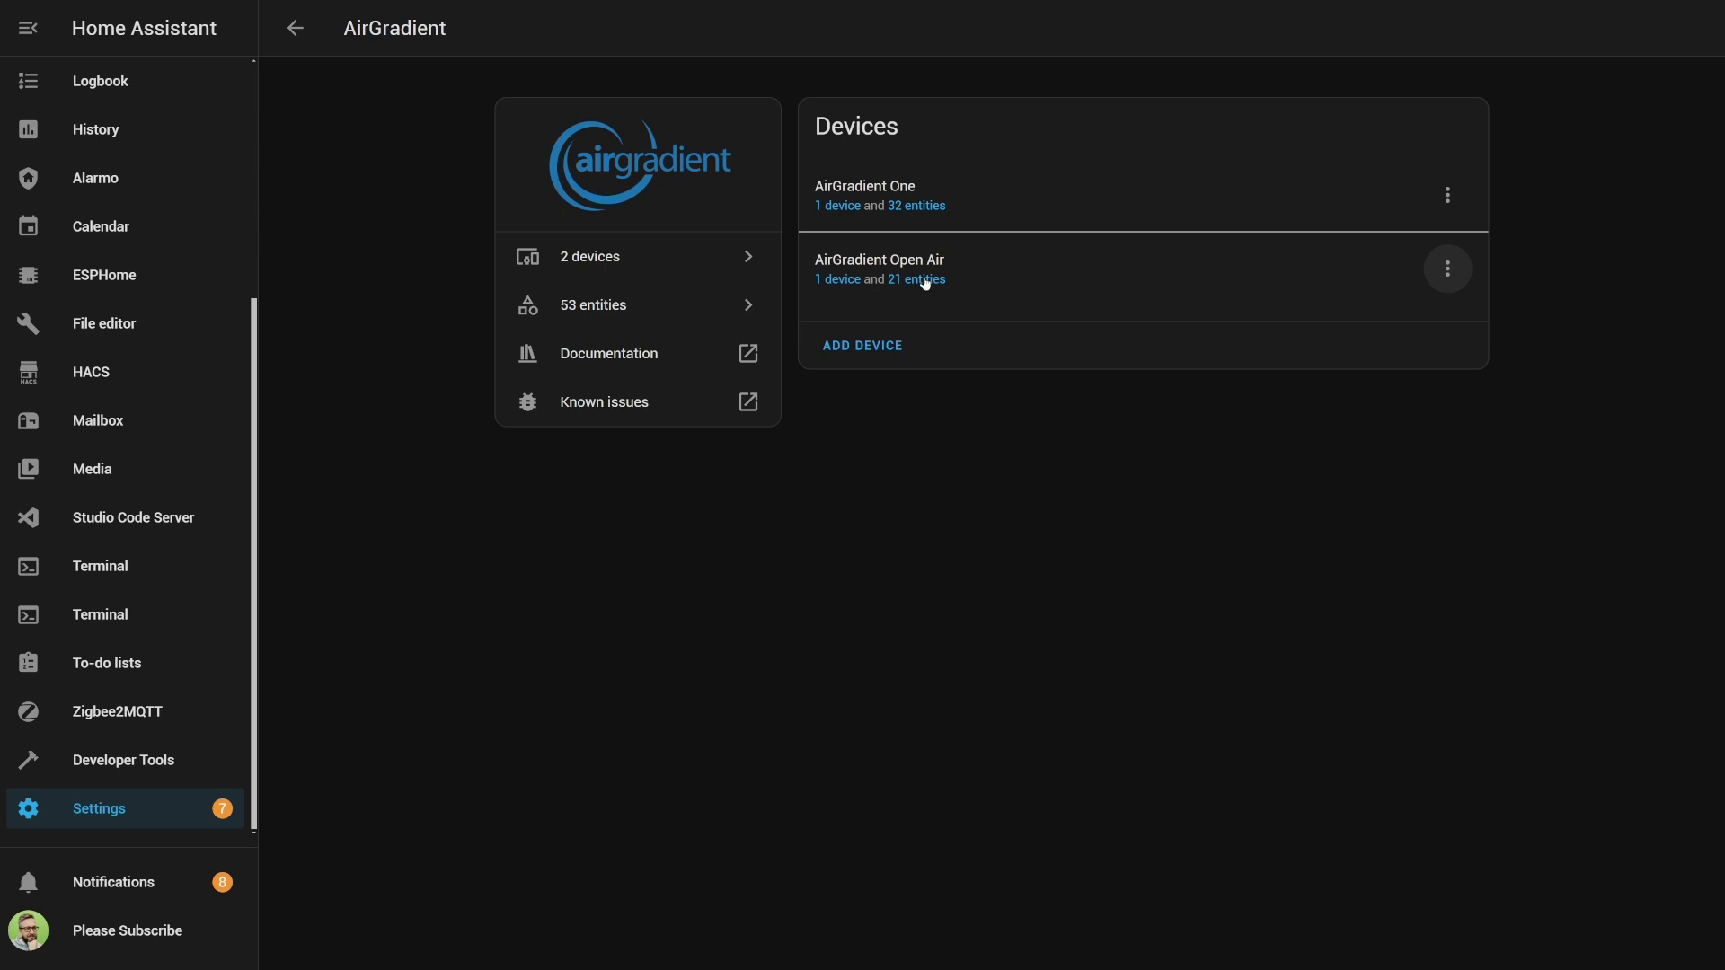
Open the O-1PST Open Air device page, briefly expand the Raw NOx and Raw VOC entities, then scroll to Configuration.
{"action": "left_click", "coordinate": [829, 285]}
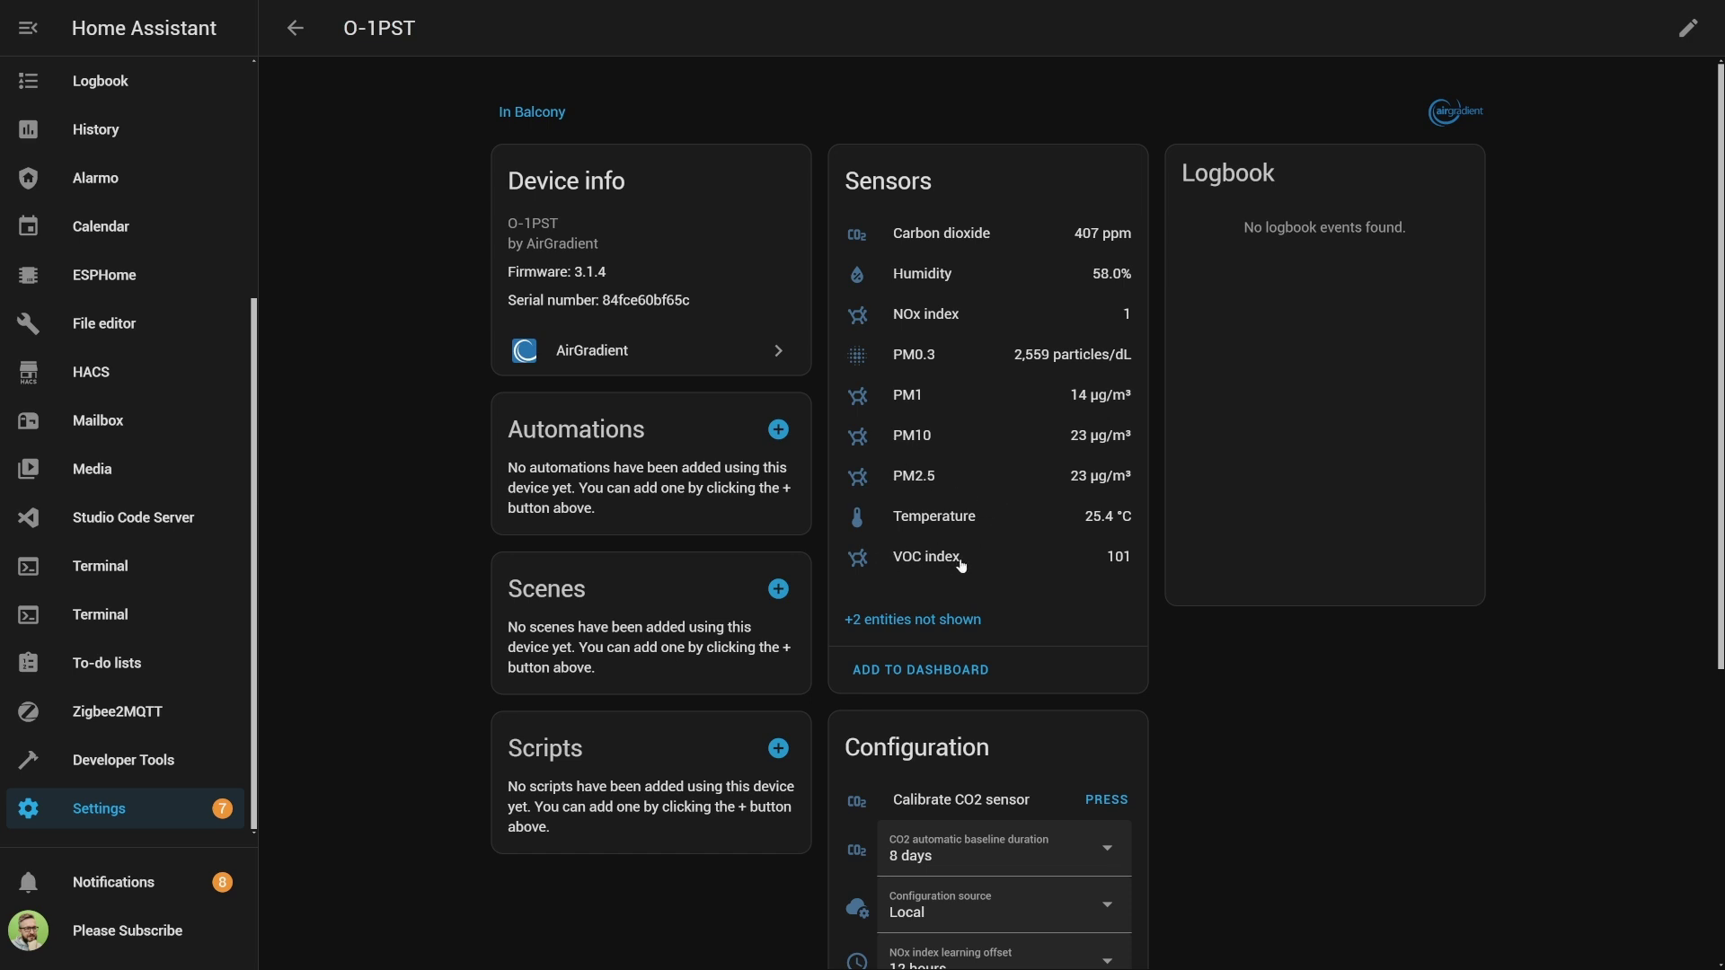
{"action": "left_click", "coordinate": [869, 621]}
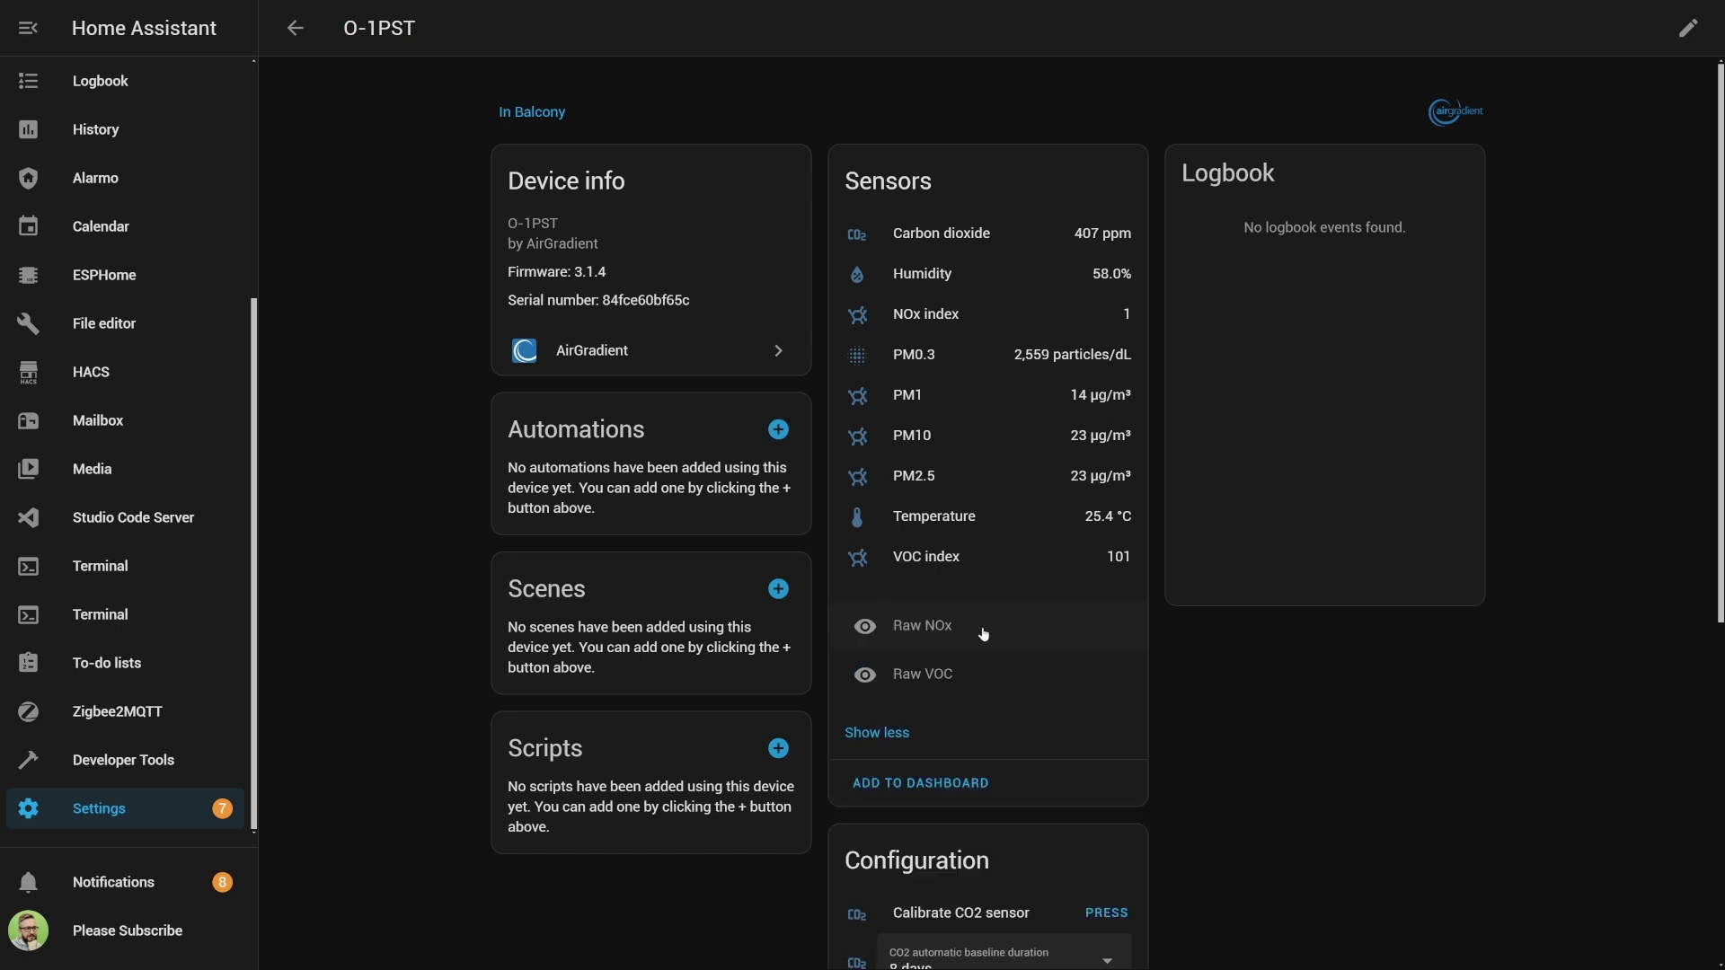
{"action": "left_click", "coordinate": [896, 732]}
{"action": "scroll", "coordinate": [1184, 488], "scroll_direction": "down", "scroll_amount": 5}
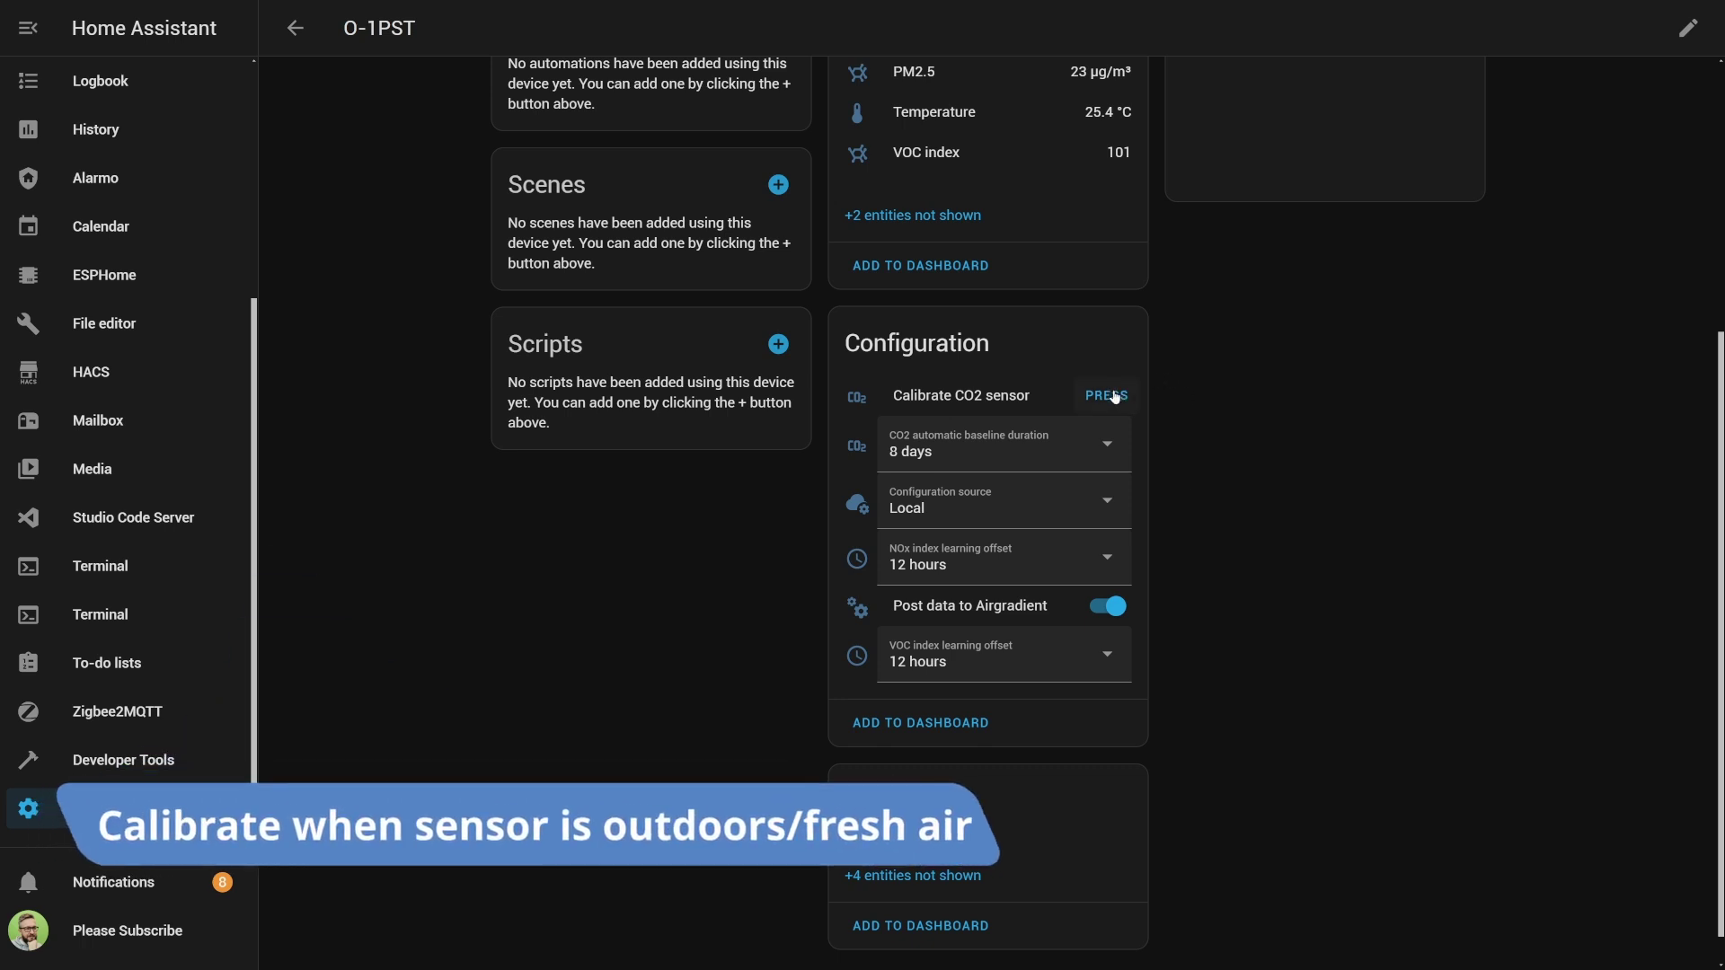
Check O-1PST's settings, keeping 8-day CO2 baseline, Local configuration source and 12-hour NOx offset.
{"action": "left_click", "coordinate": [1117, 446]}
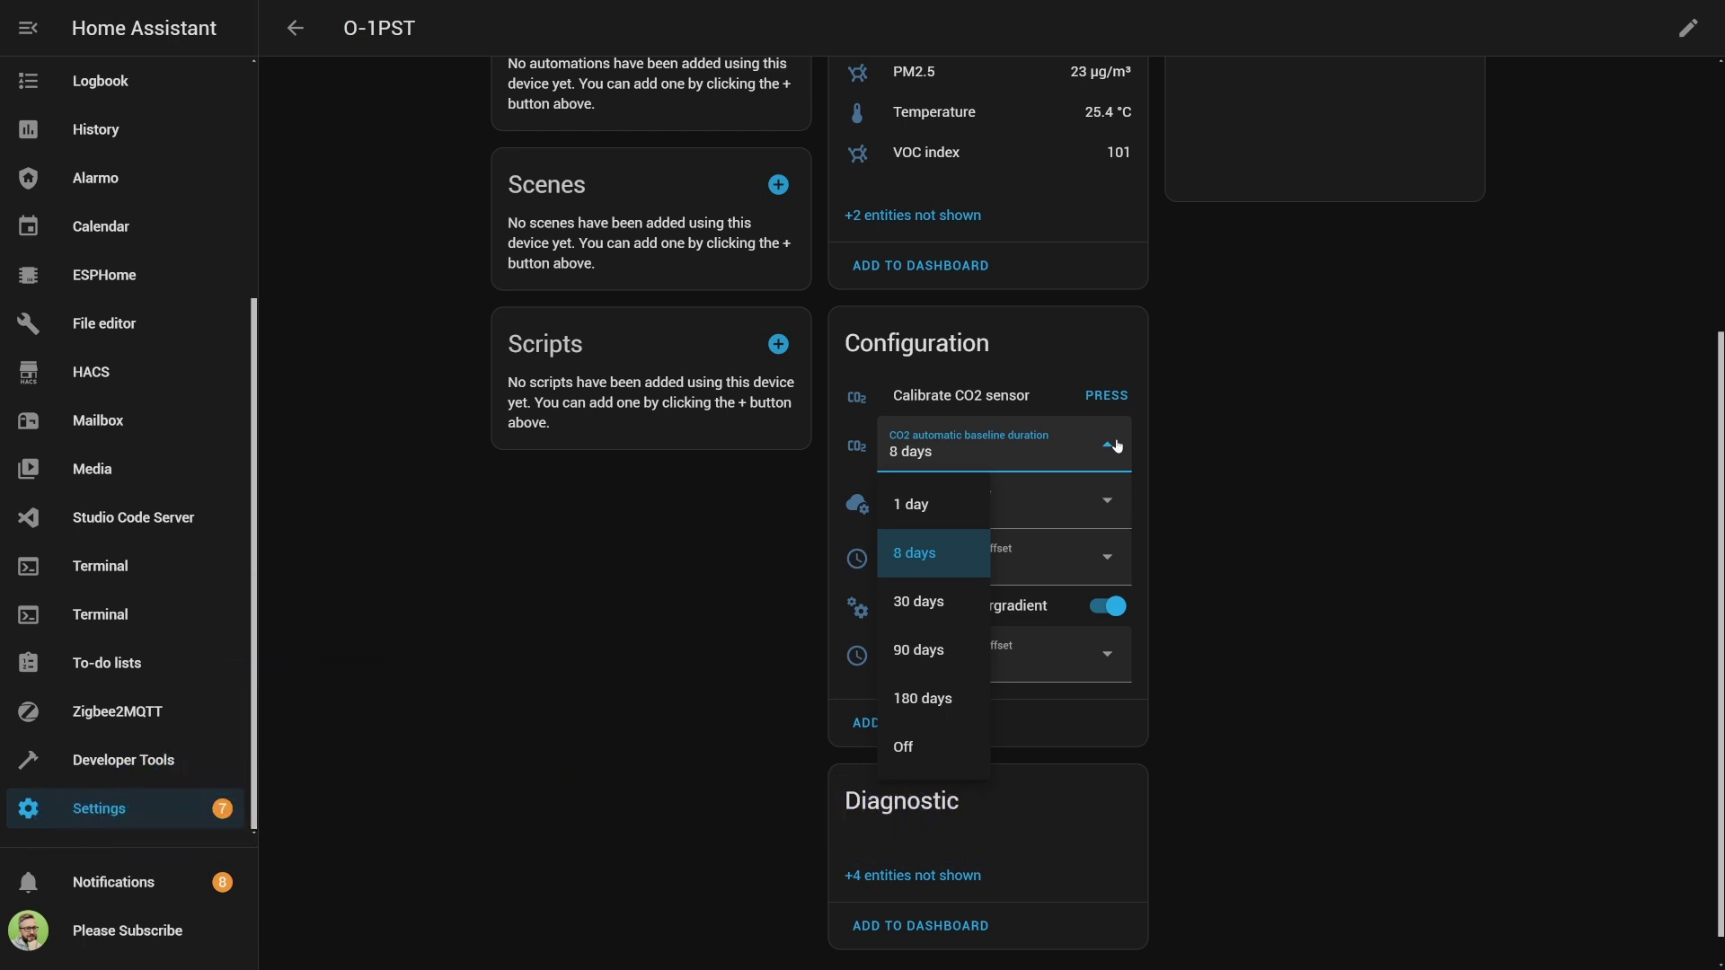
{"action": "left_click", "coordinate": [1116, 447]}
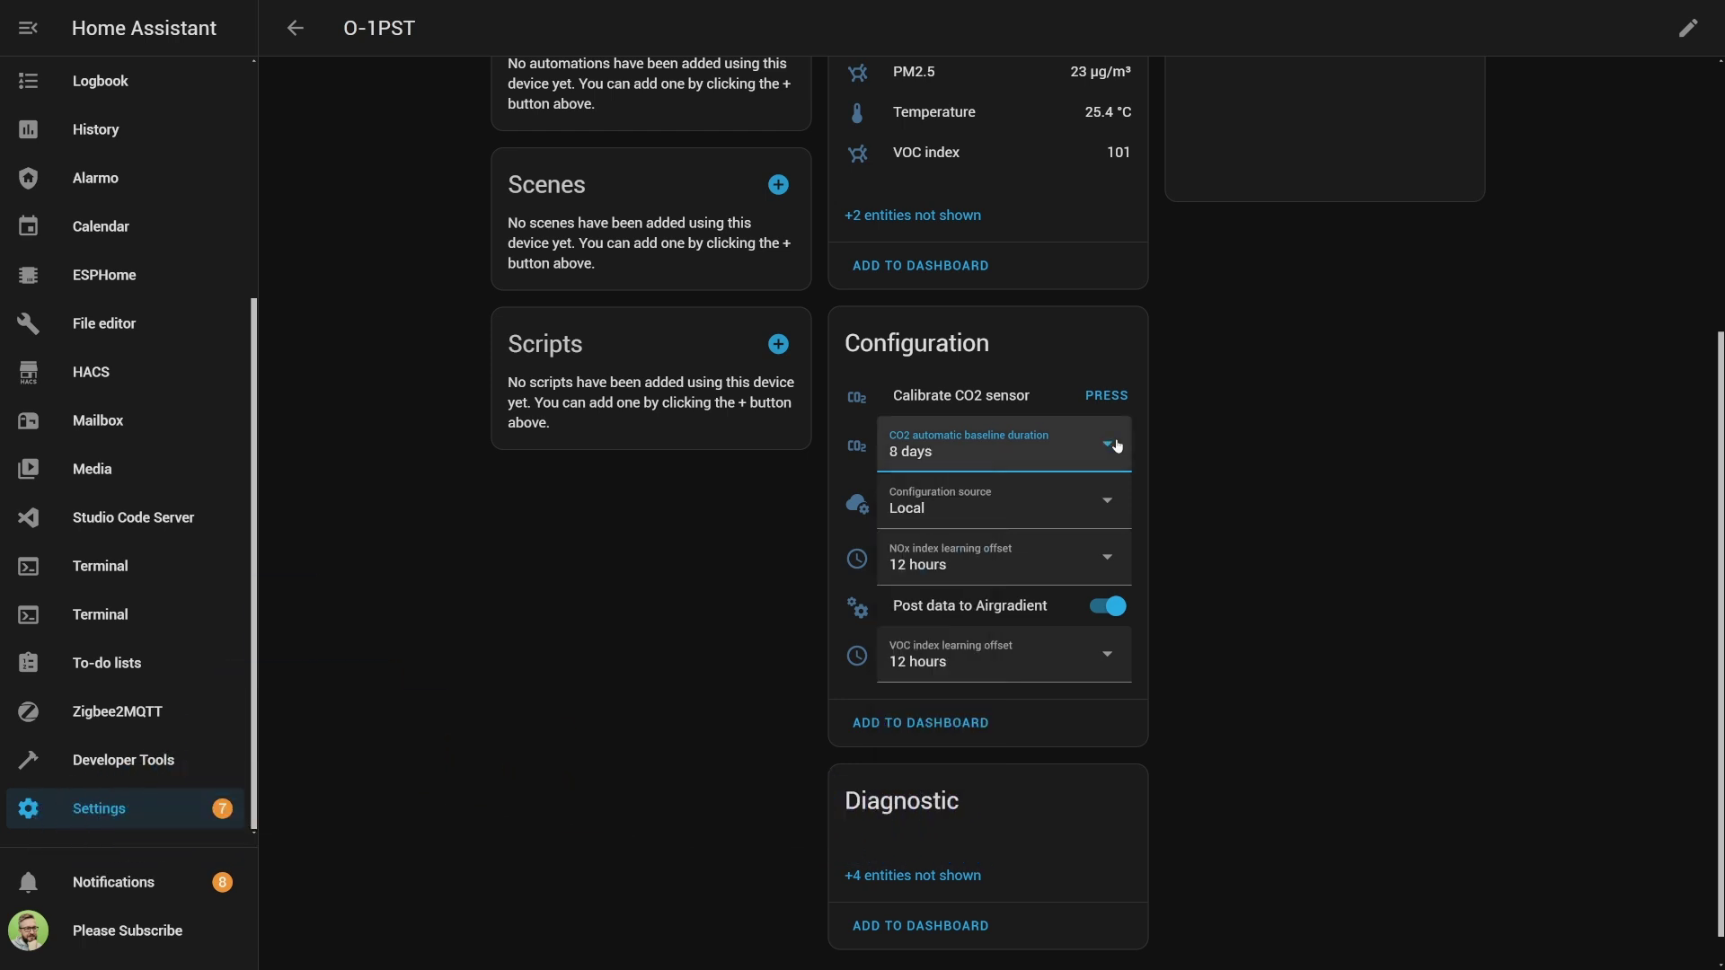
{"action": "left_click", "coordinate": [1107, 504]}
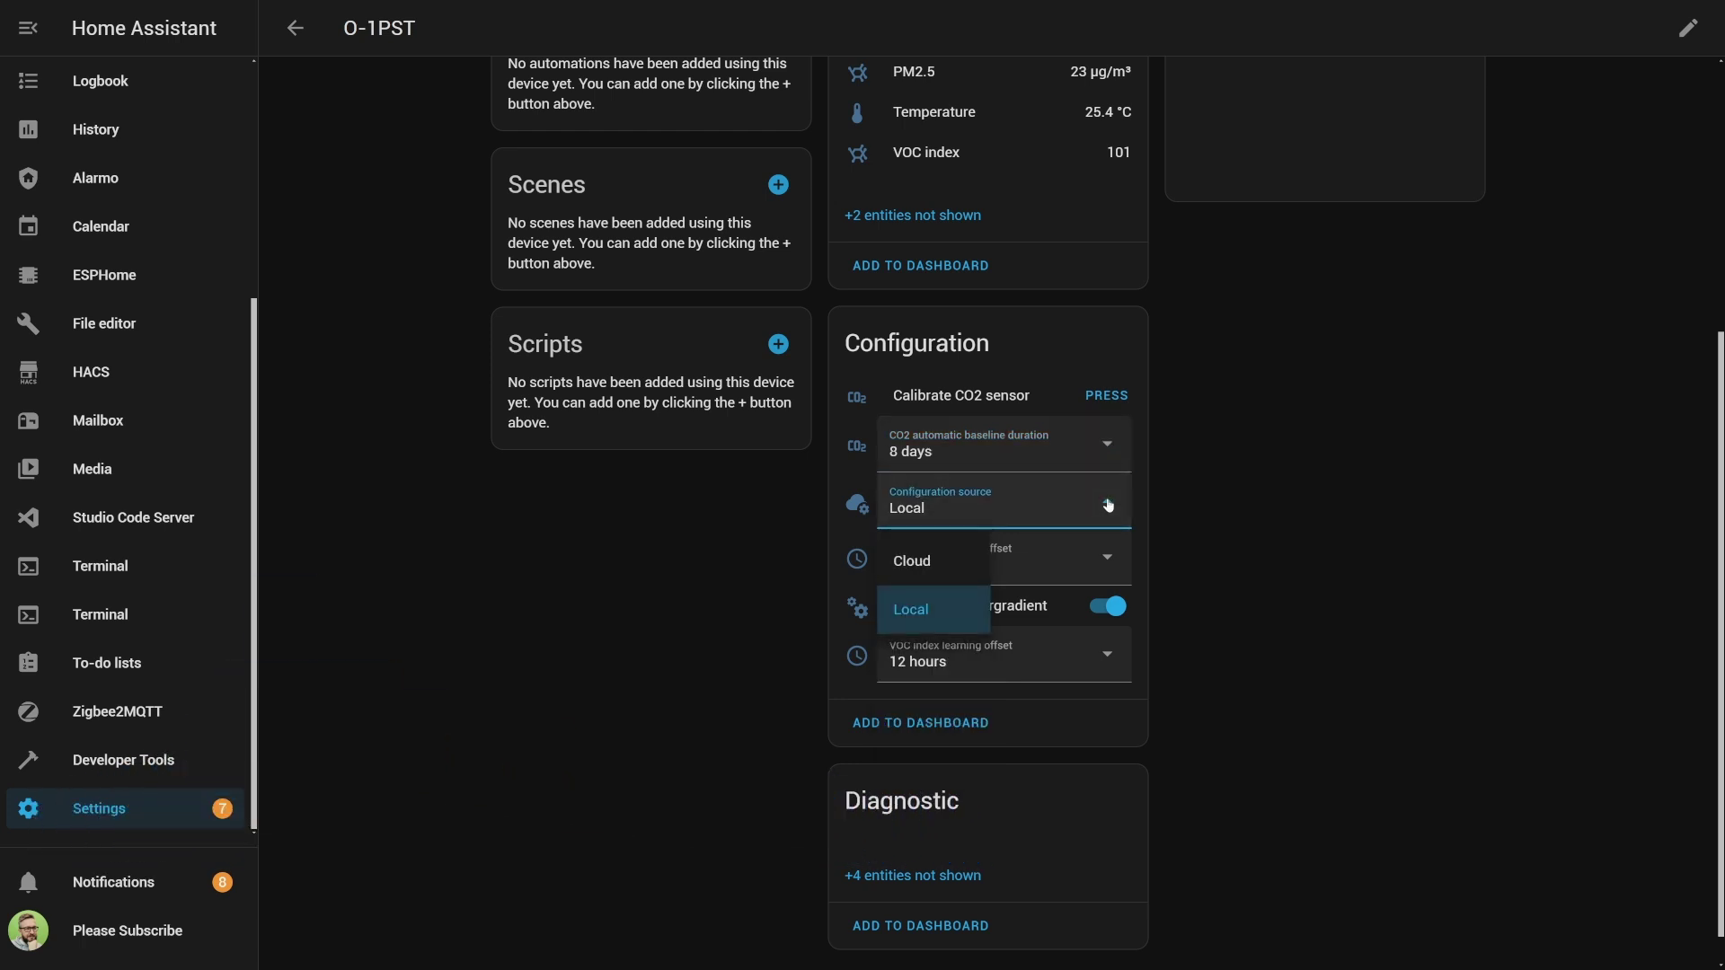
{"action": "left_click", "coordinate": [1107, 505]}
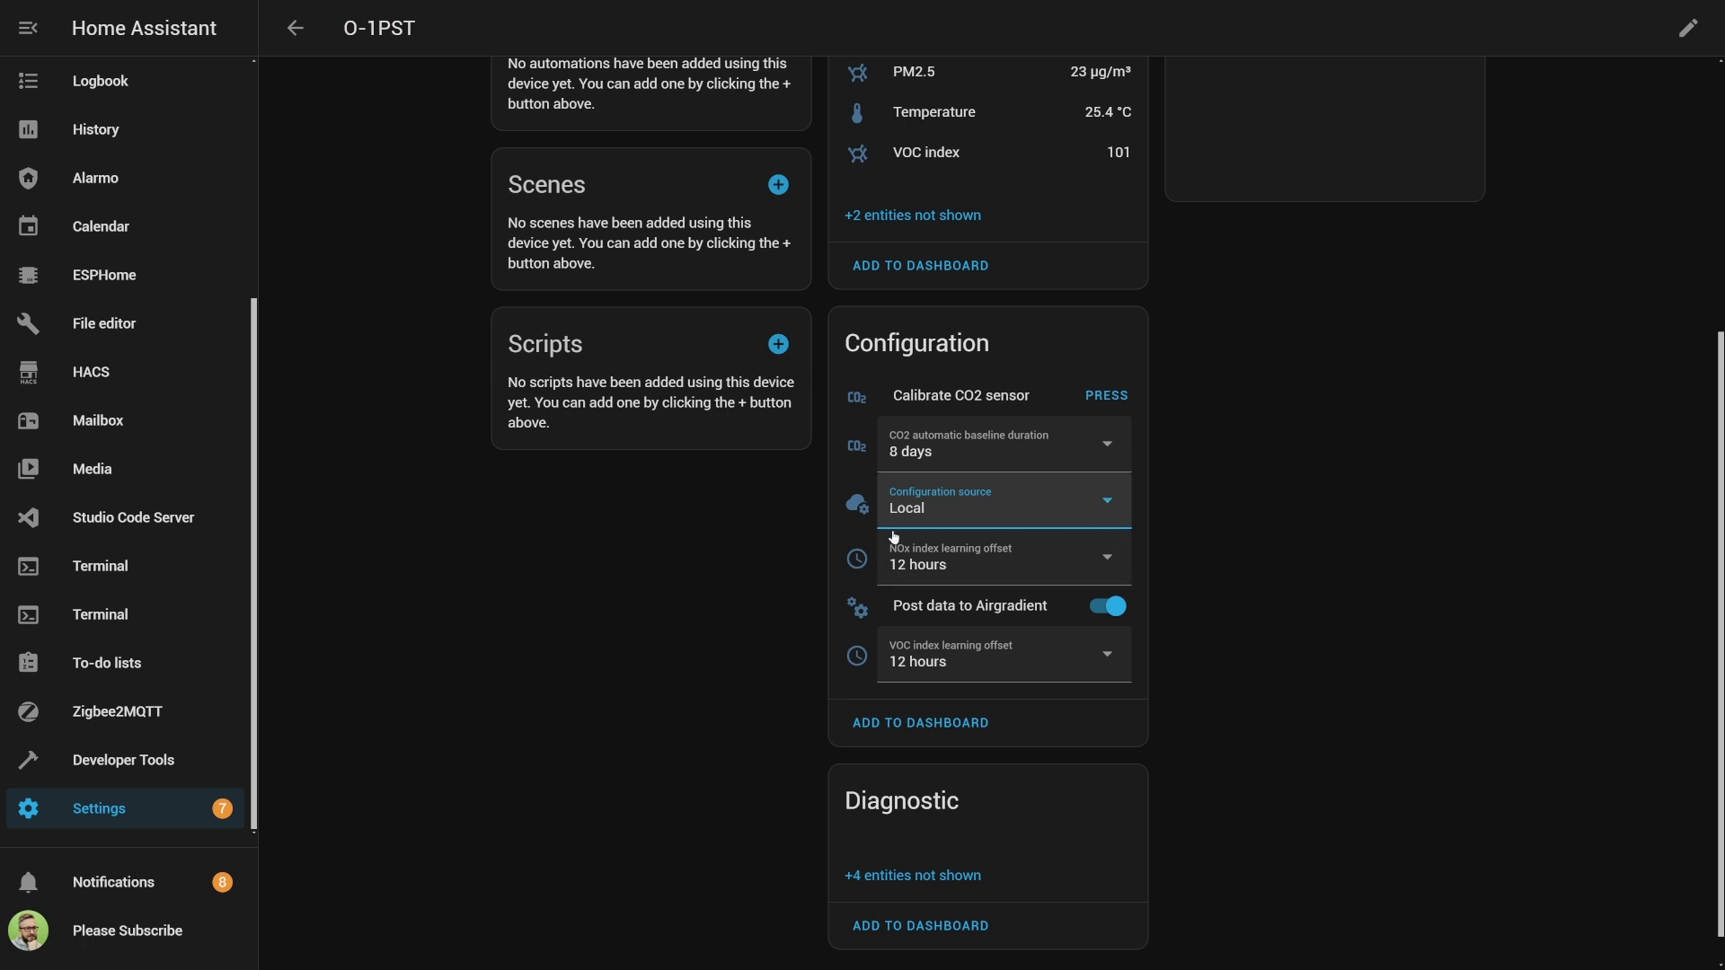
{"action": "left_click", "coordinate": [1107, 560]}
{"action": "left_click", "coordinate": [1107, 560]}
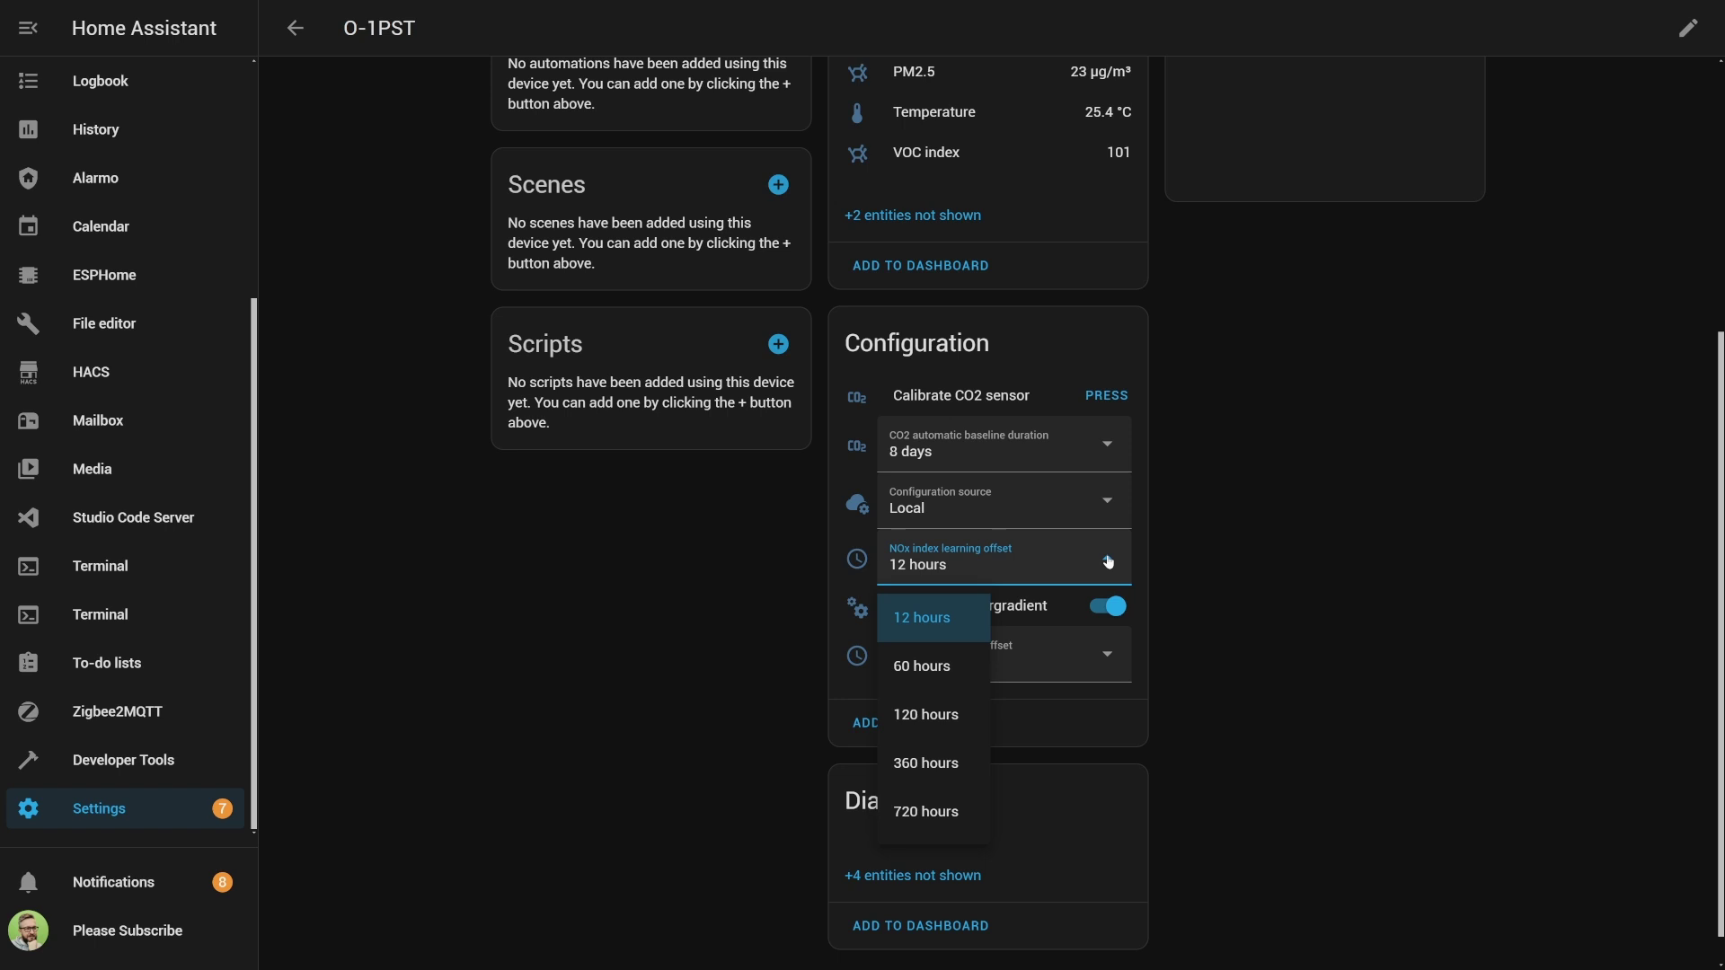
{"action": "left_click", "coordinate": [1108, 561]}
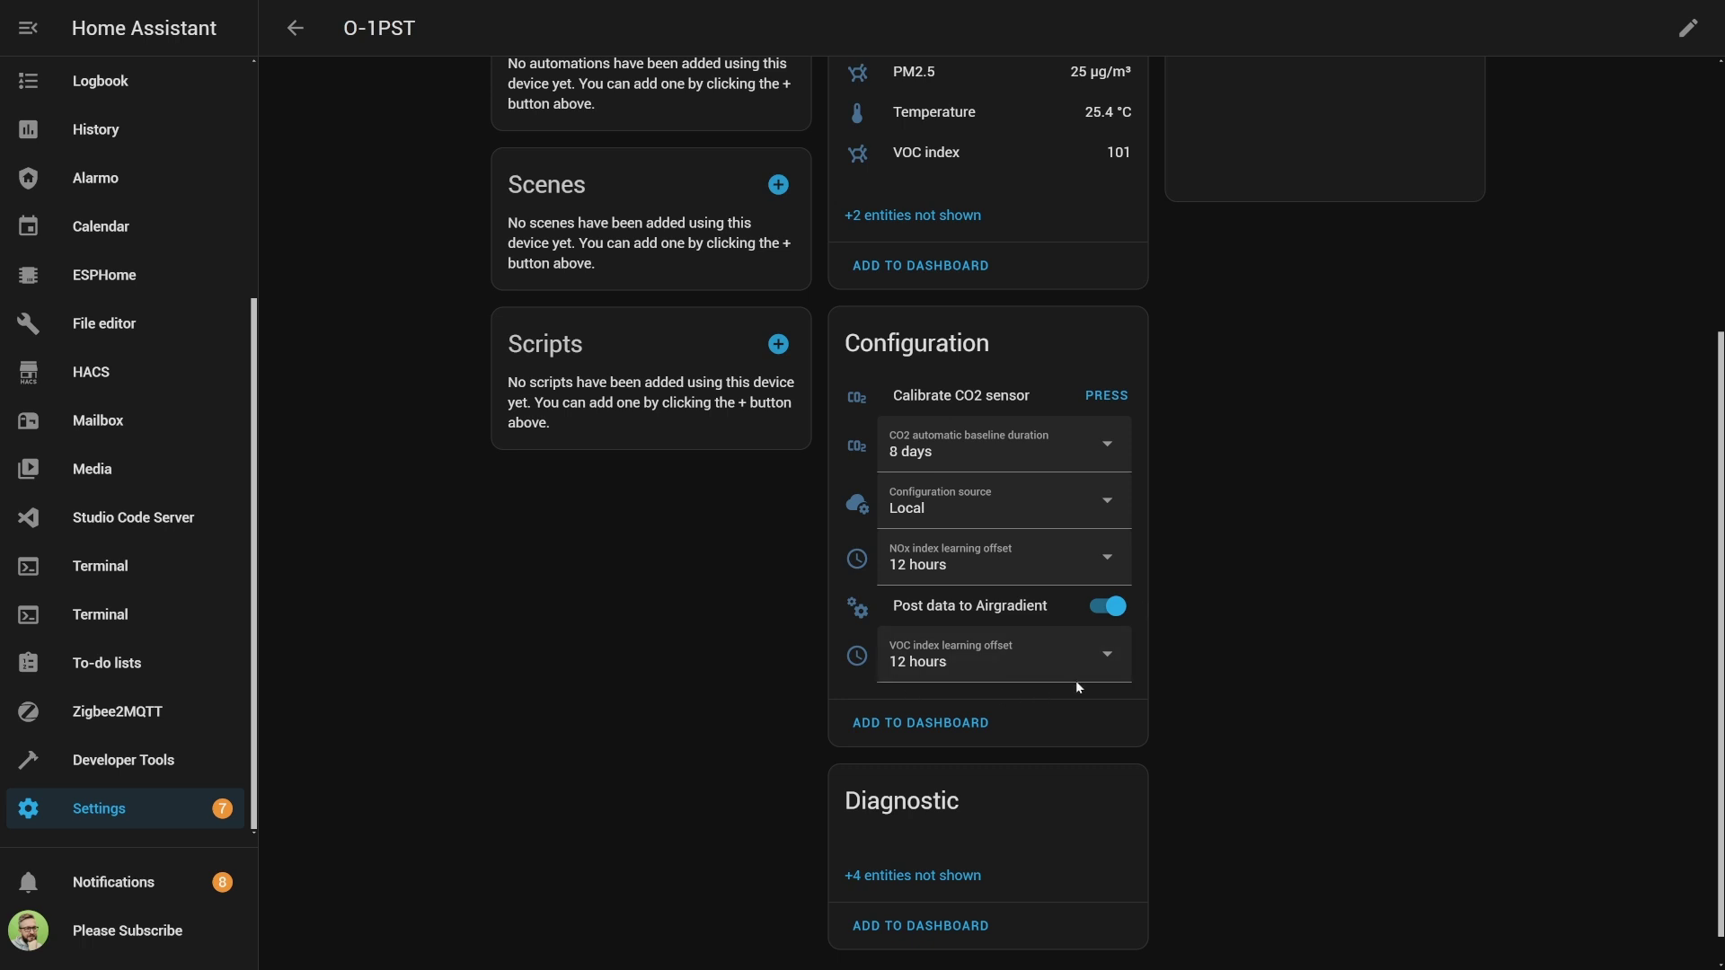
Expand the '+4 entities not shown' in O-1PST's Diagnostic card.
{"action": "scroll", "coordinate": [1090, 683], "scroll_direction": "down", "scroll_amount": 1}
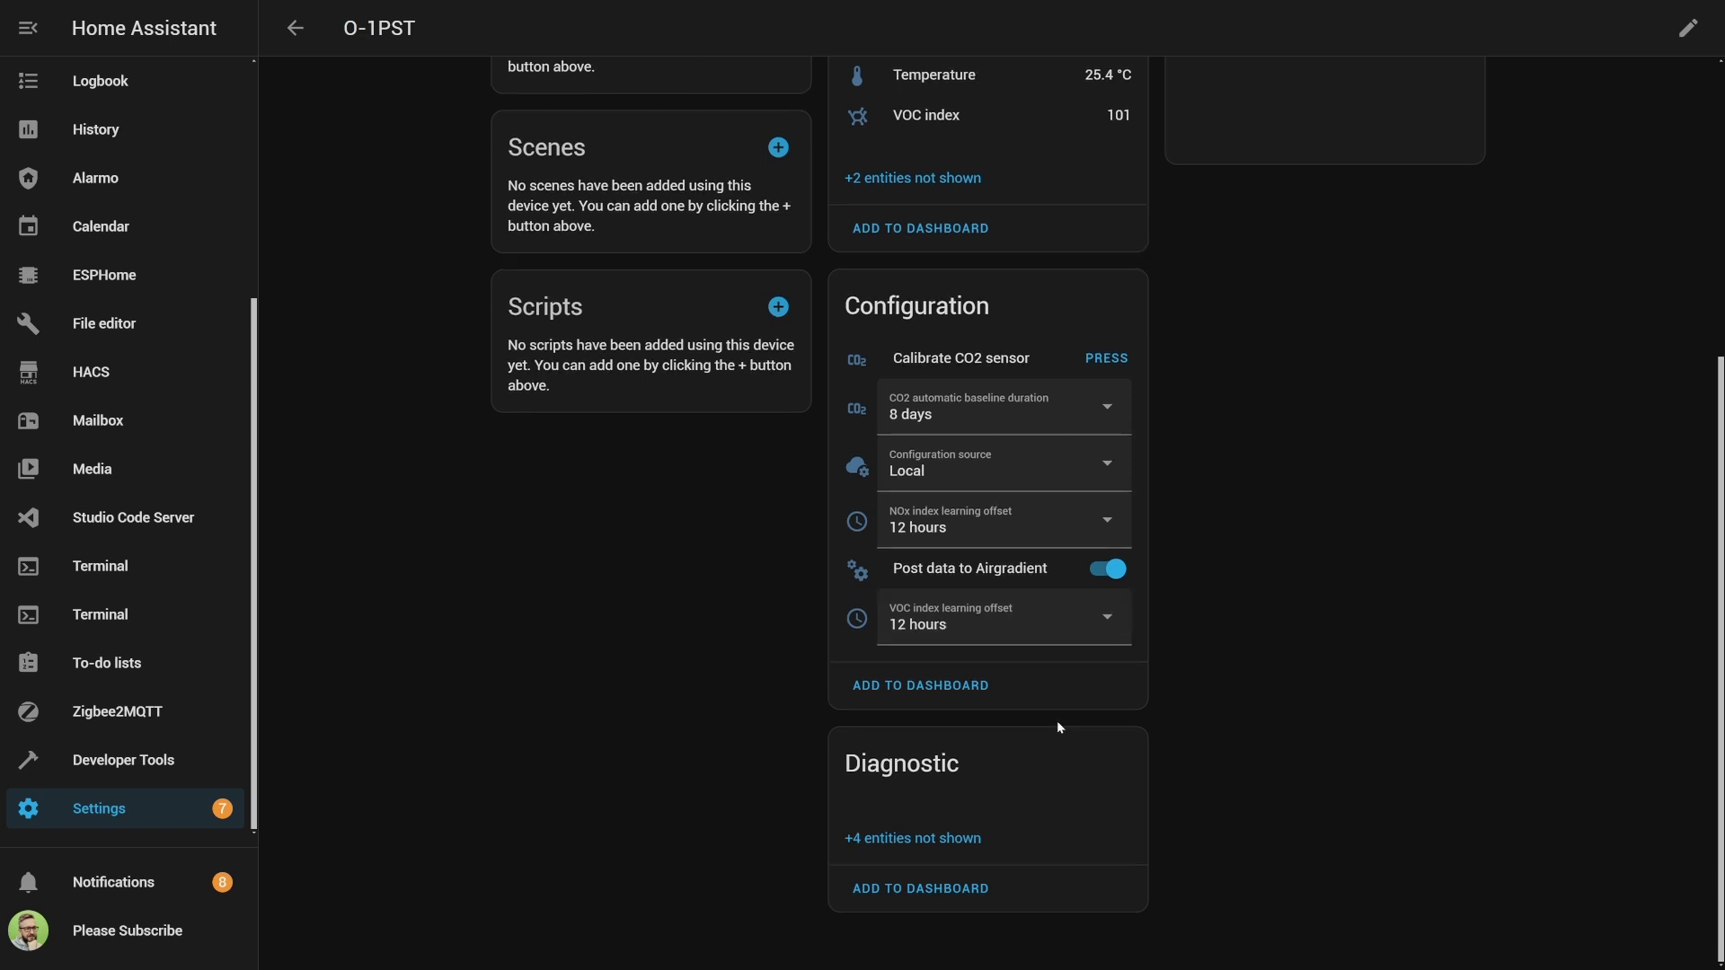
{"action": "left_click", "coordinate": [930, 838]}
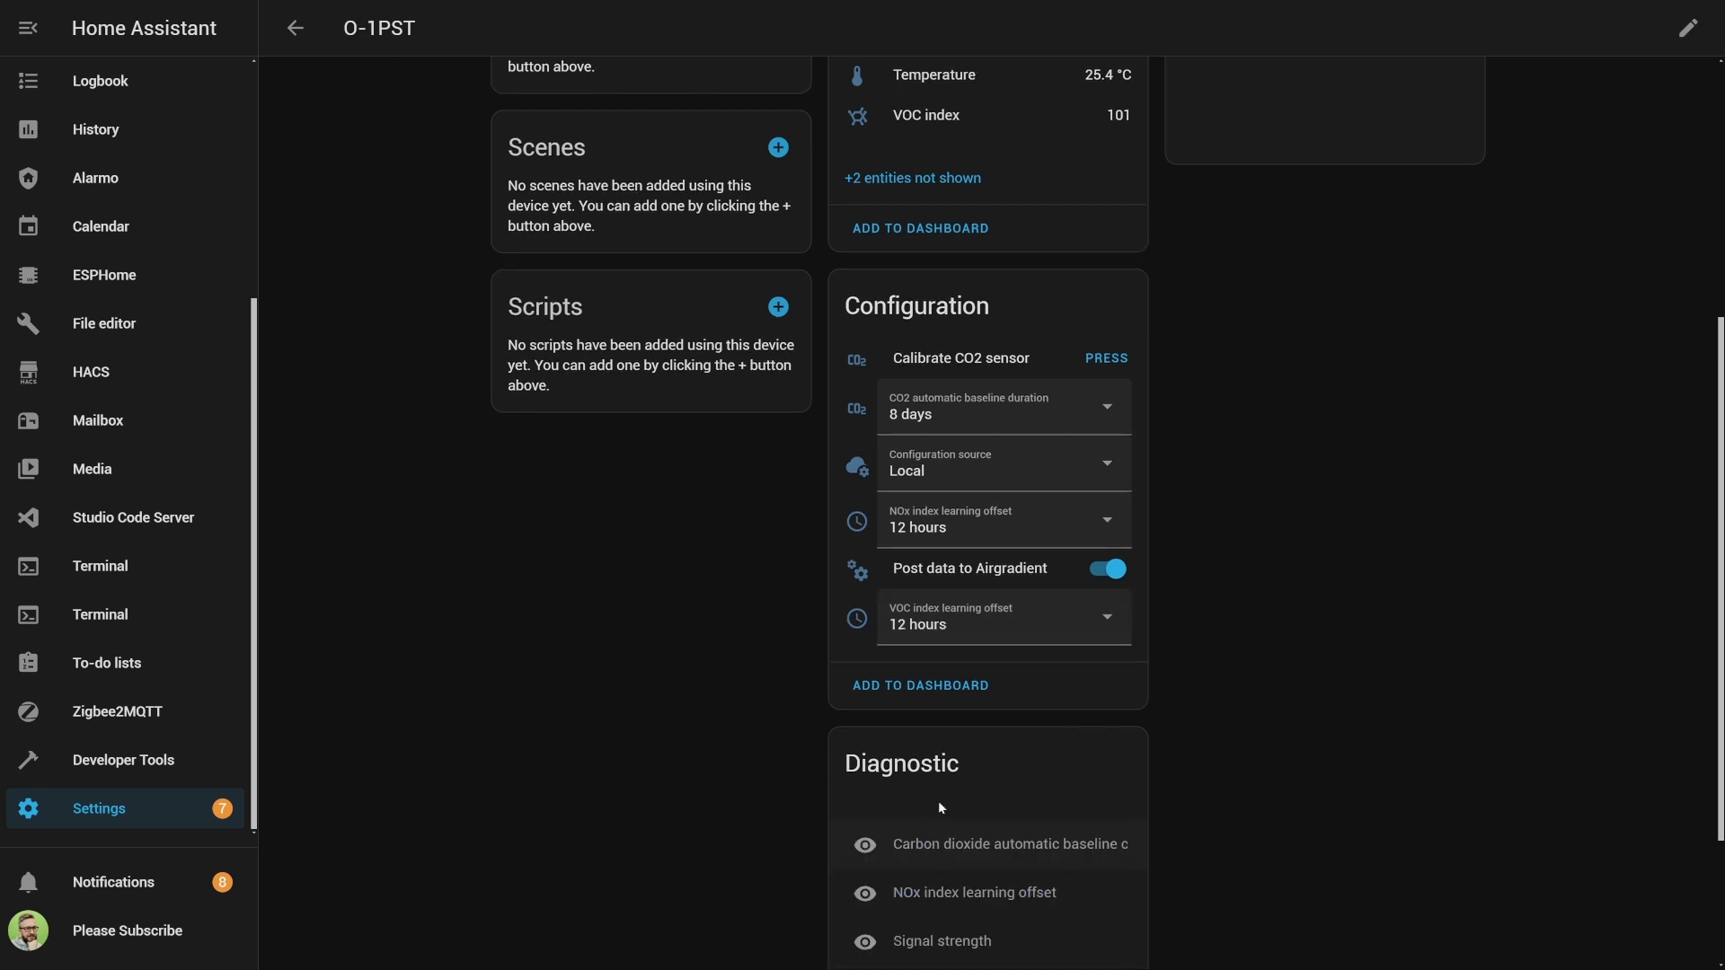
{"action": "scroll", "coordinate": [938, 800], "scroll_direction": "down", "scroll_amount": 3}
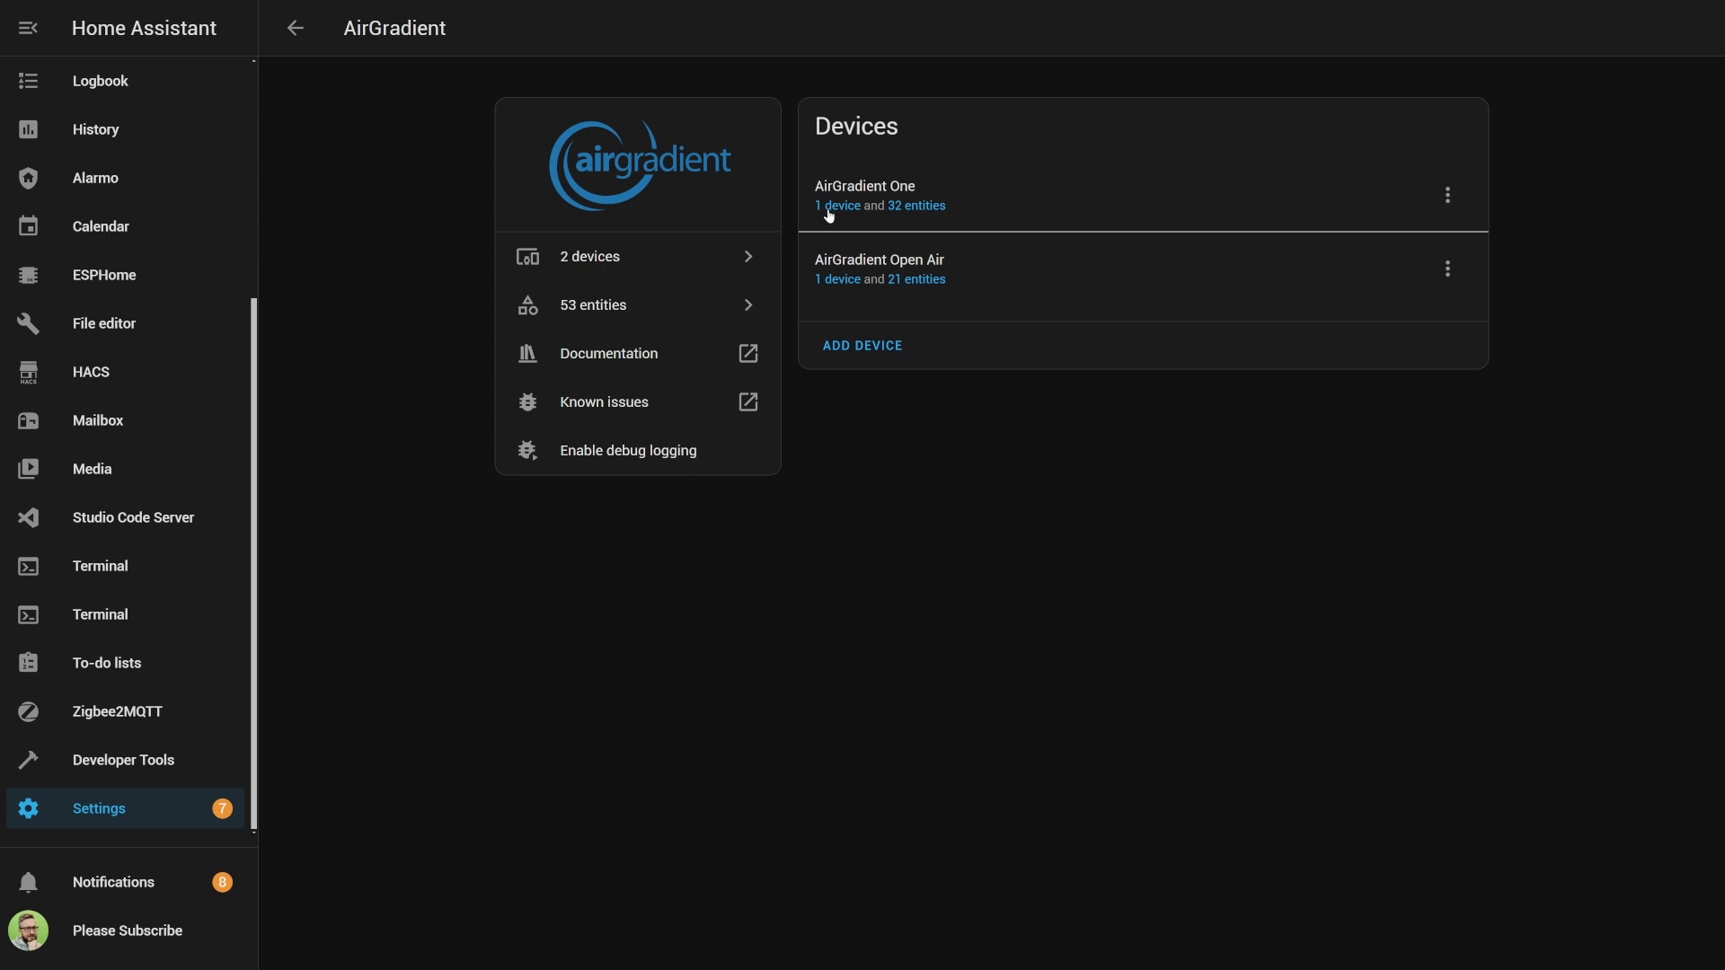
Open the I-9PSL device page, expand its Raw NOx and Raw VOC sensors, and scroll to Configuration.
{"action": "left_click", "coordinate": [829, 206]}
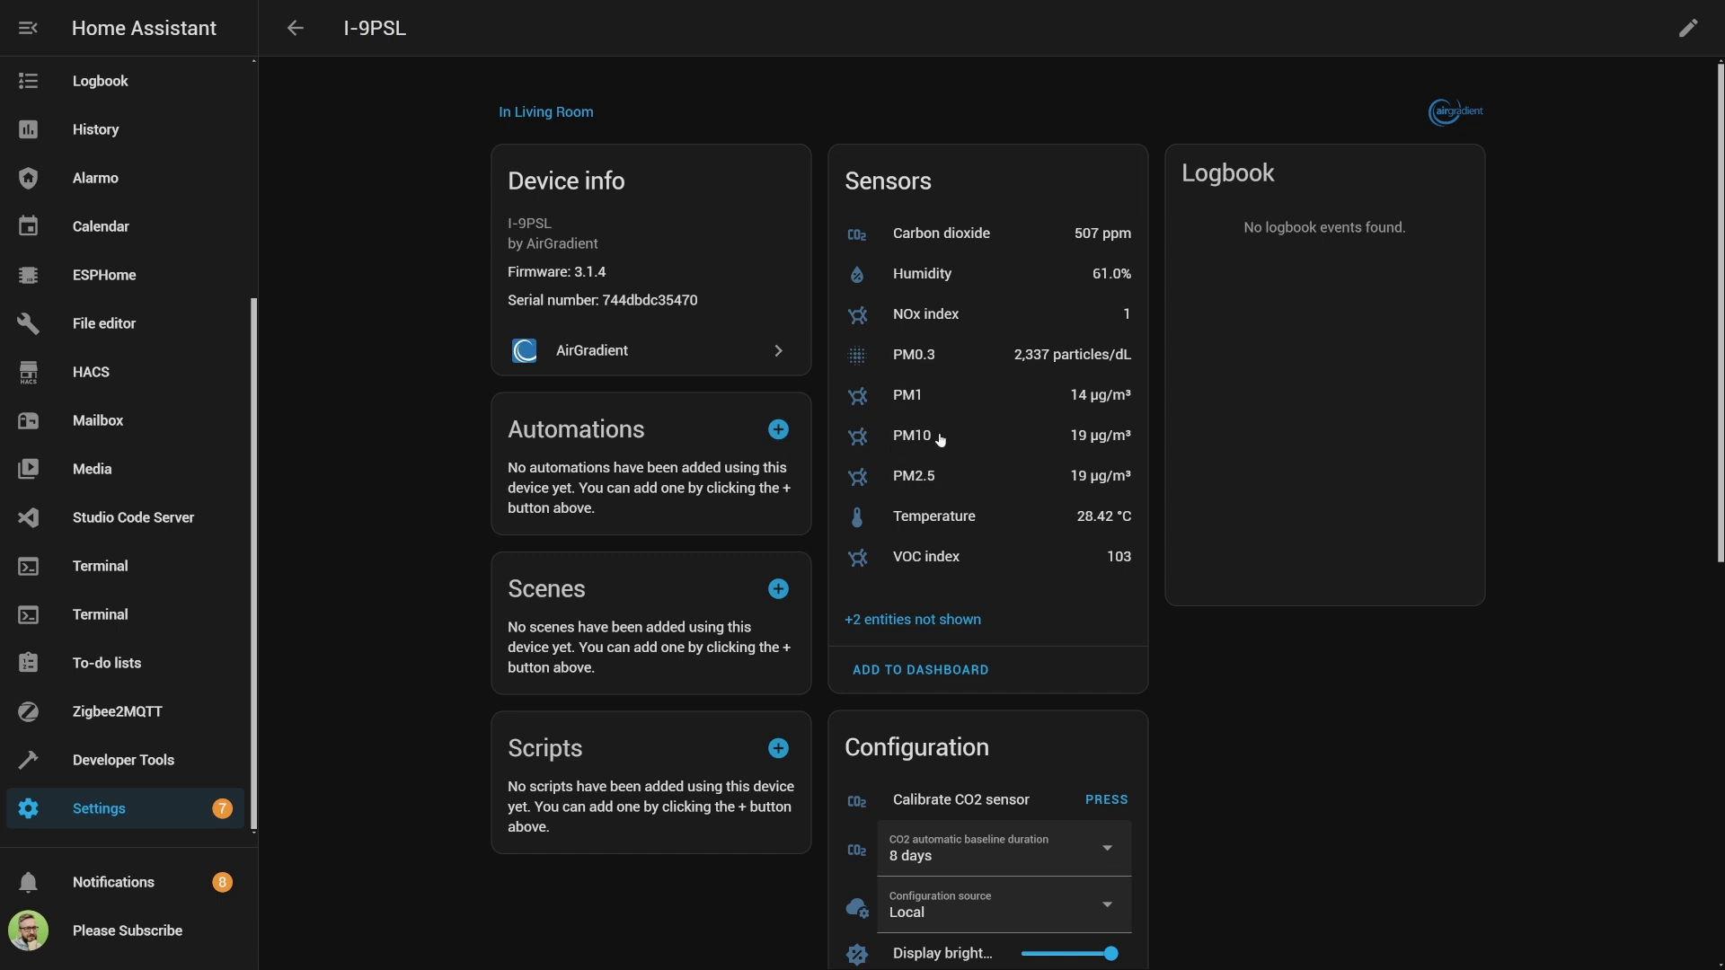
{"action": "left_click", "coordinate": [925, 624]}
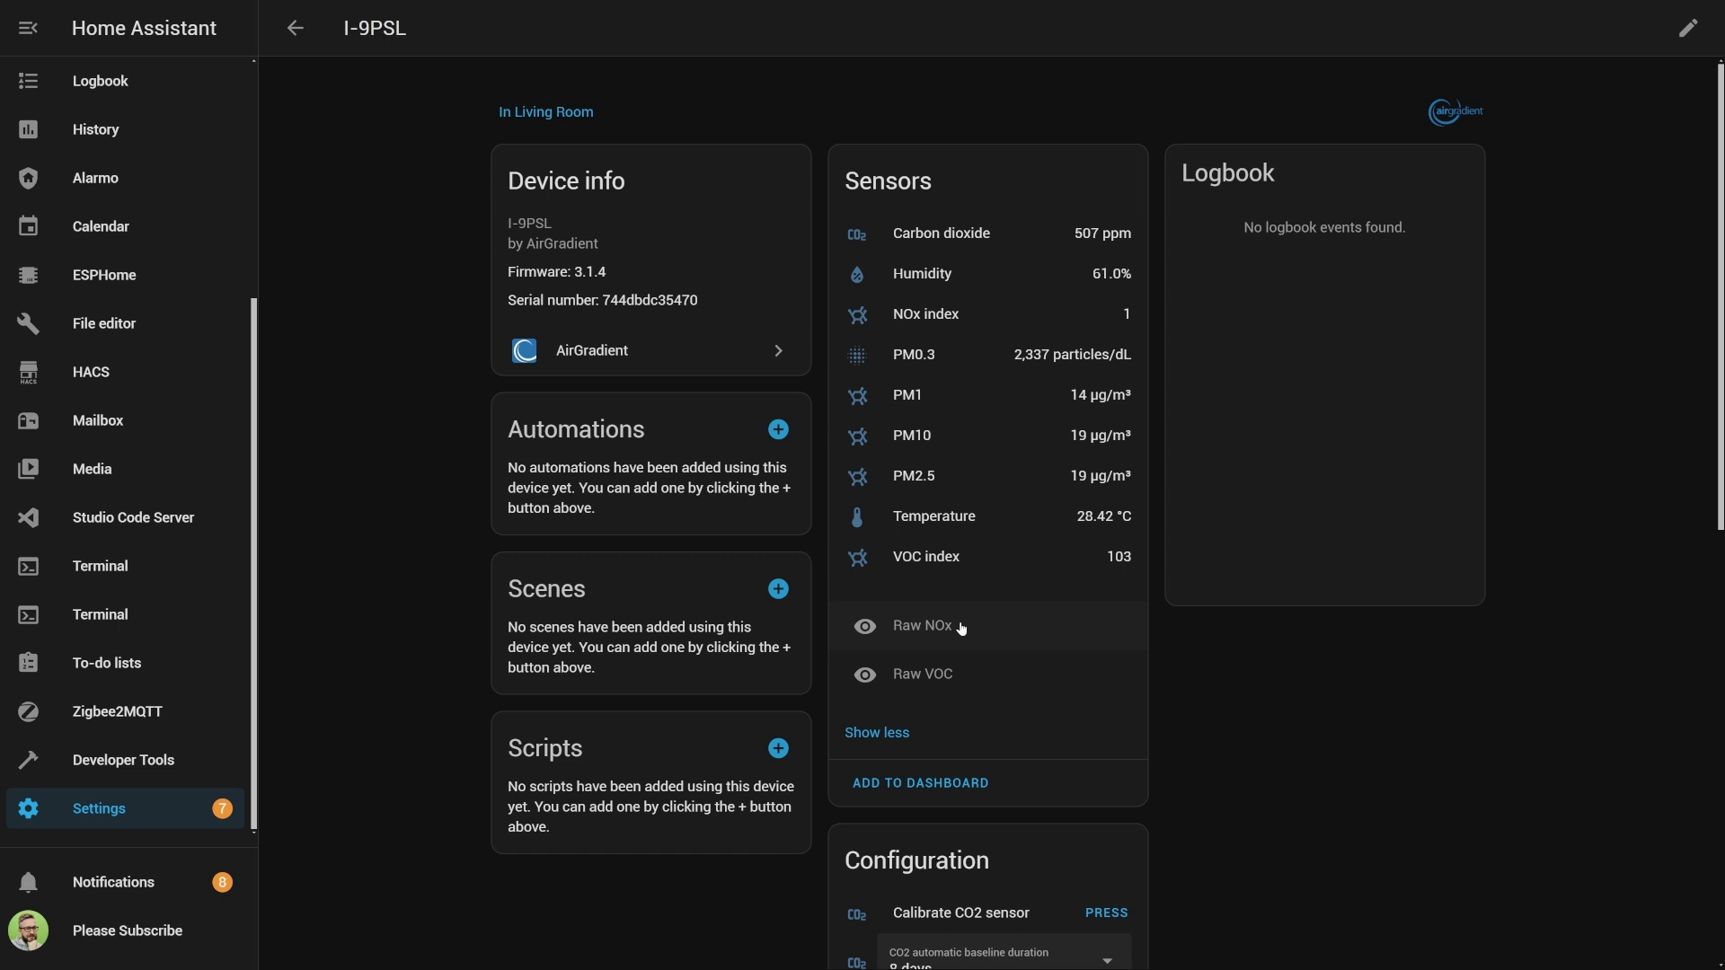
{"action": "scroll", "coordinate": [1202, 587], "scroll_direction": "down", "scroll_amount": 6}
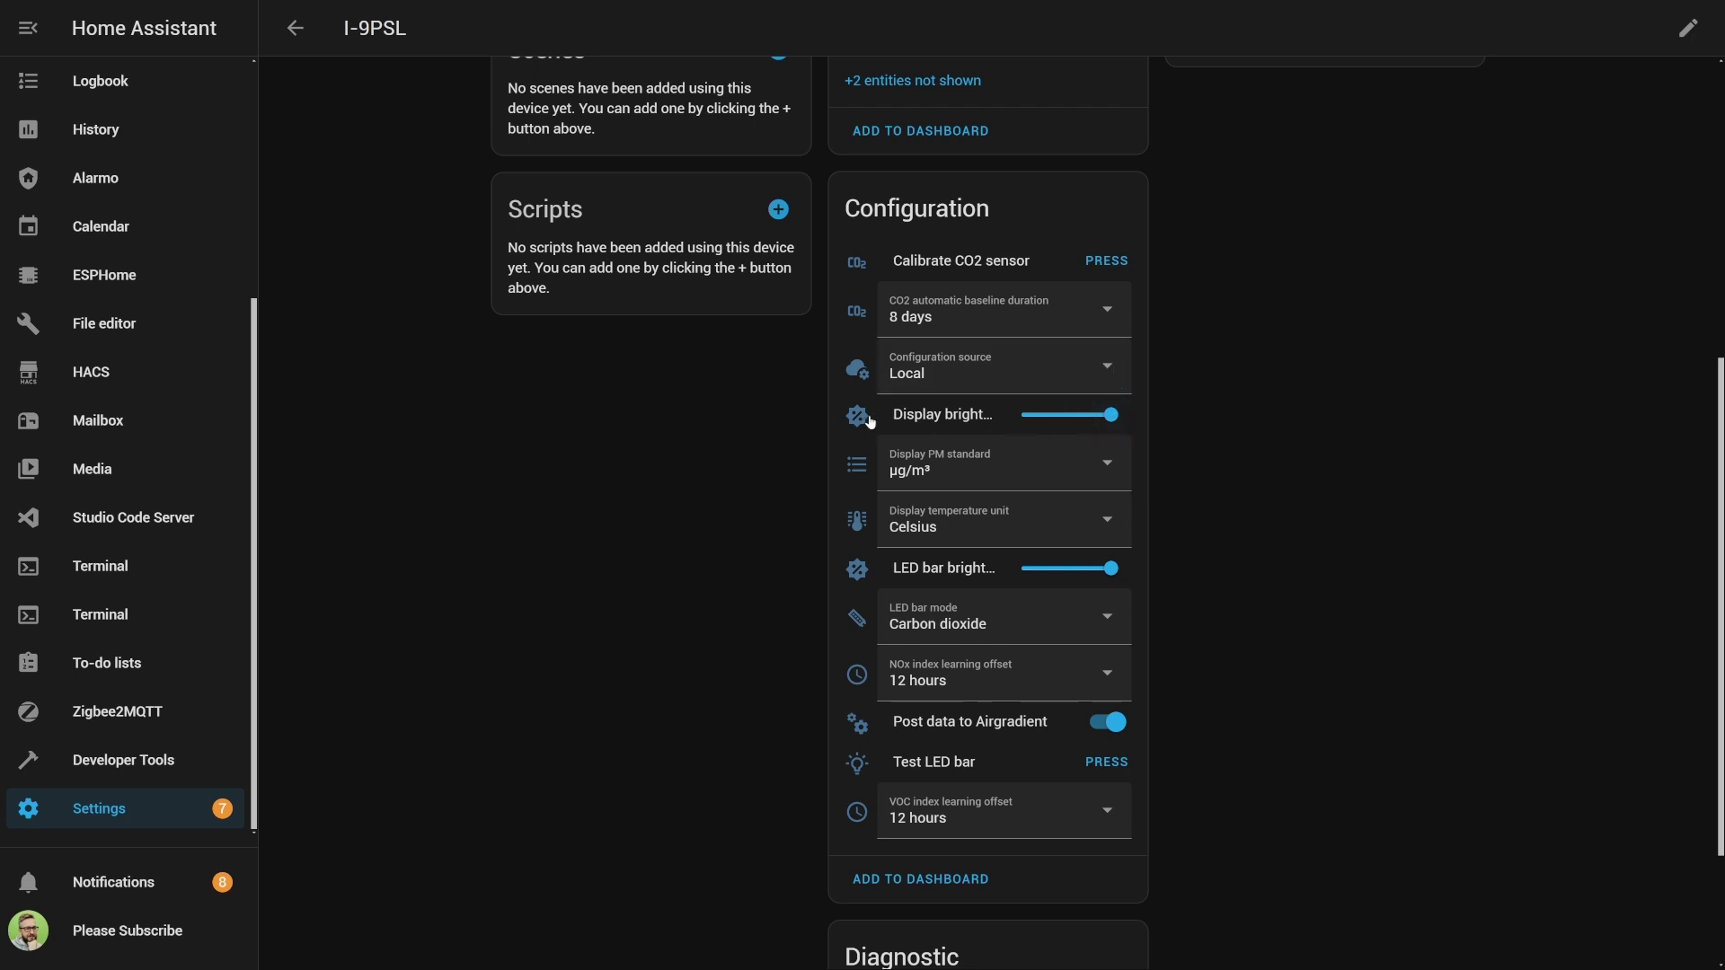
Lower display brightness to 48 and LED bar brightness to about half, keeping Celsius.
{"action": "left_click", "coordinate": [1066, 419]}
{"action": "left_click", "coordinate": [1108, 467]}
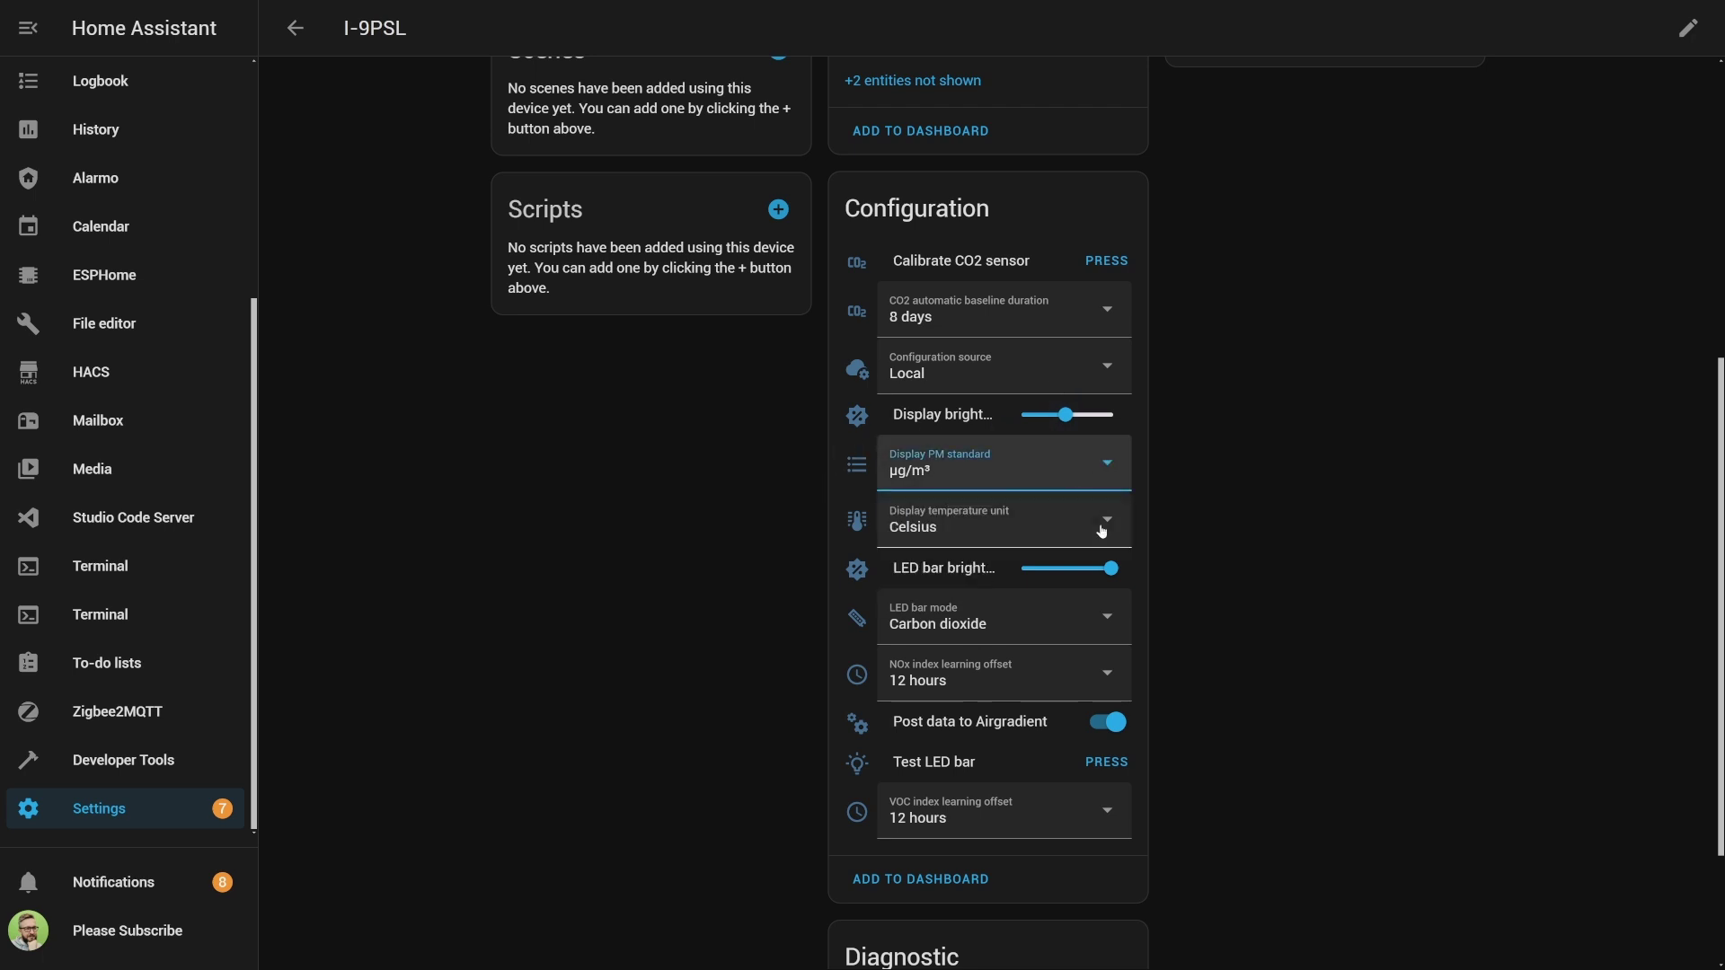
{"action": "left_click", "coordinate": [1102, 528]}
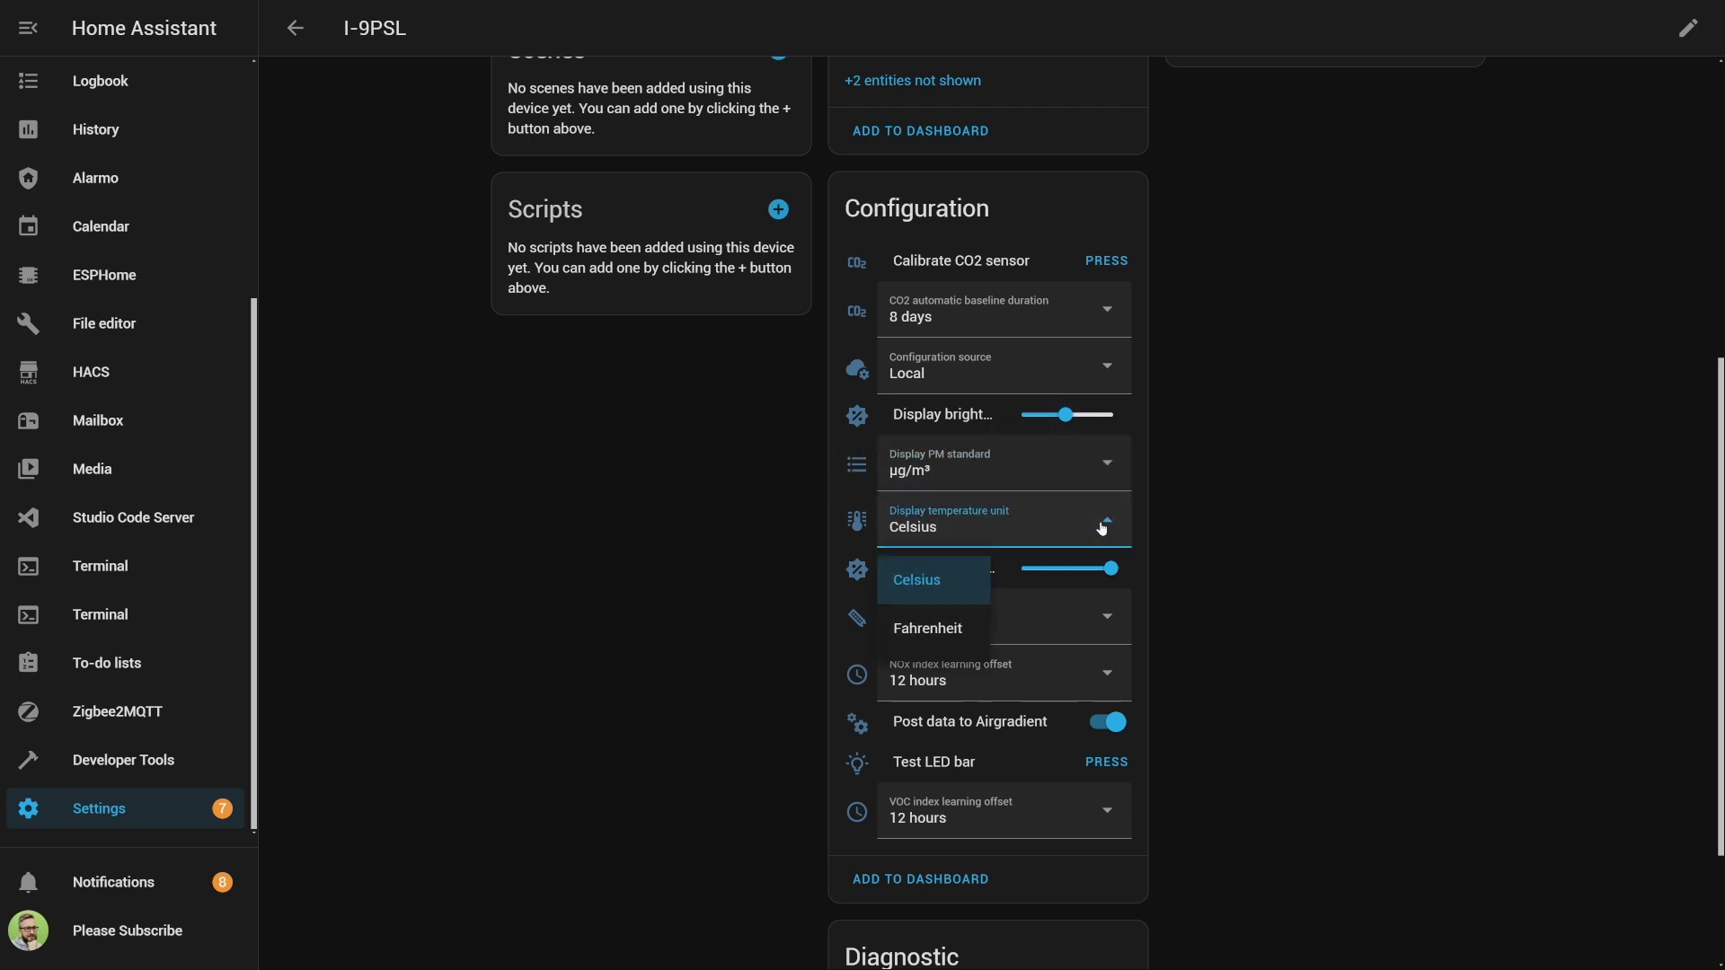
{"action": "left_click", "coordinate": [1102, 528]}
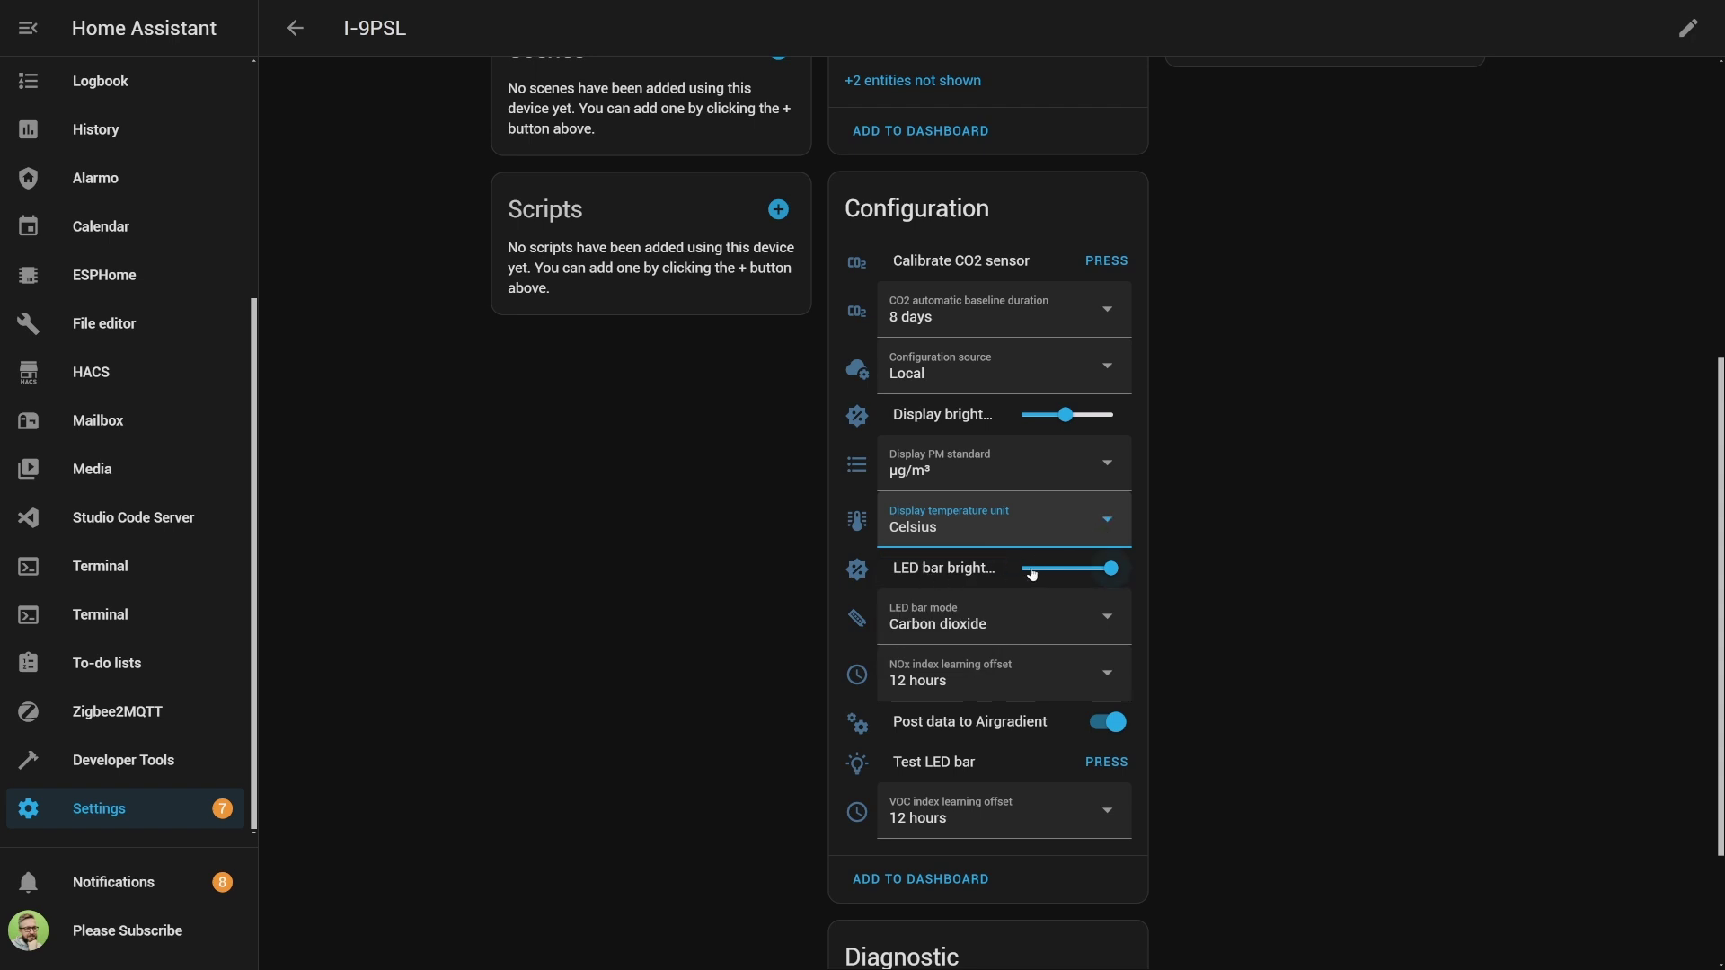
{"action": "left_click", "coordinate": [1068, 570]}
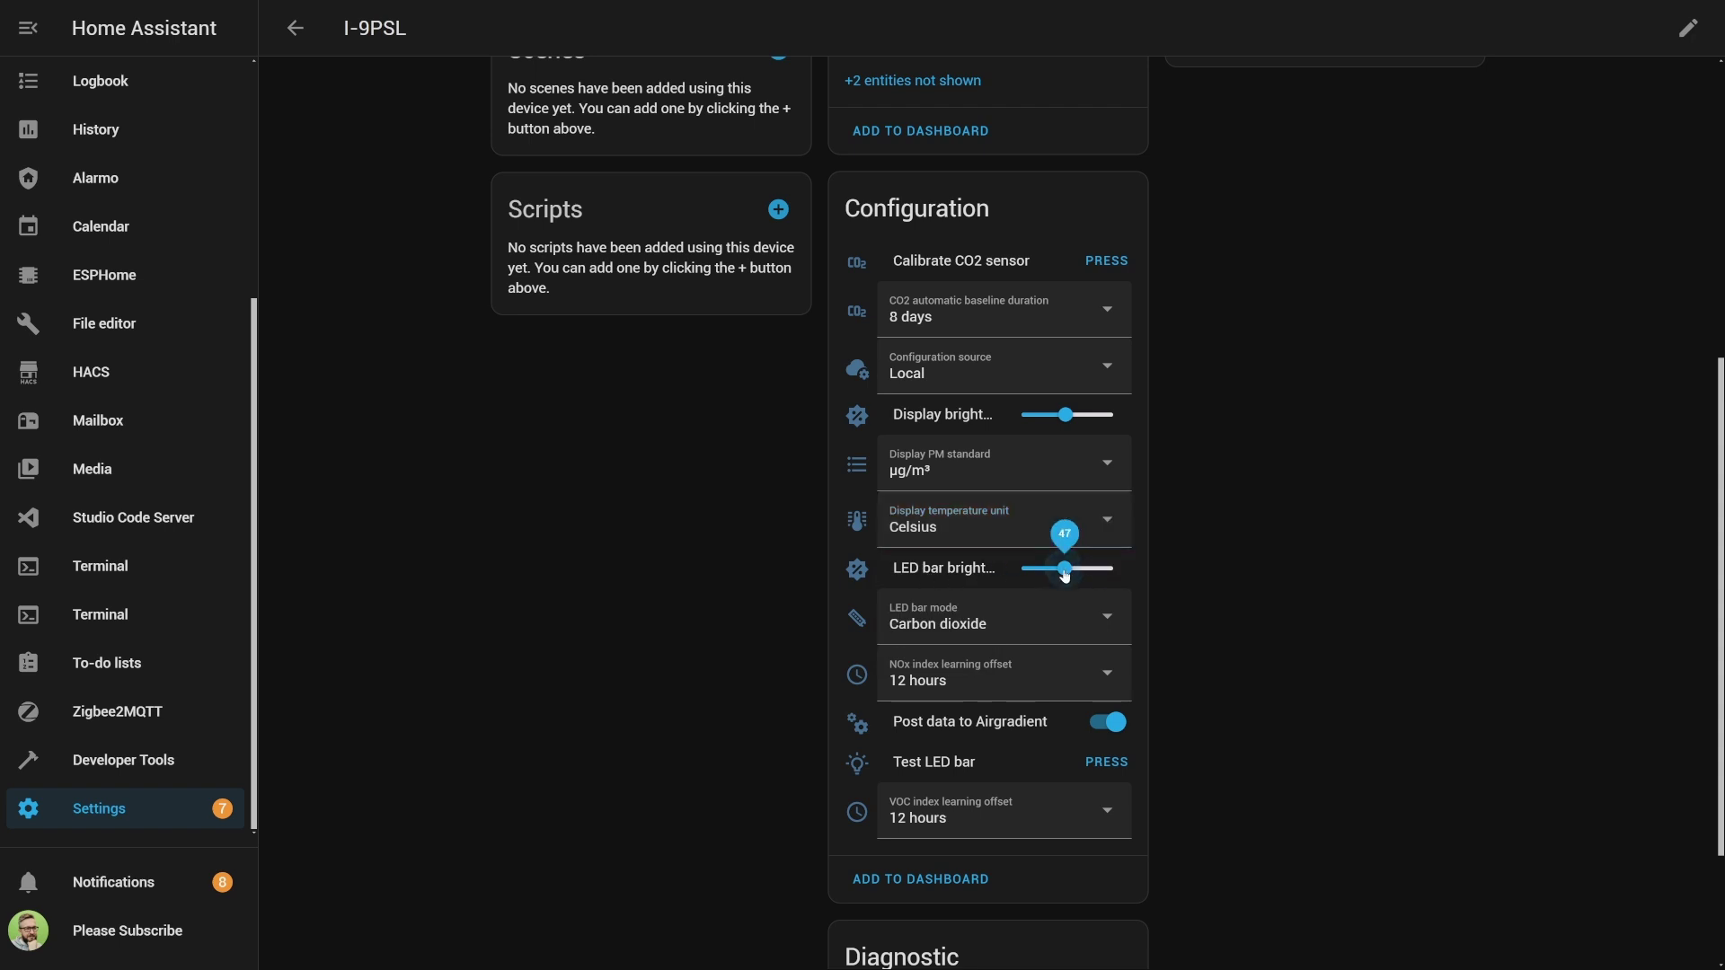
Try LED bar modes Off and particulate matter, then set it back to Carbon dioxide.
{"action": "left_click", "coordinate": [1103, 620]}
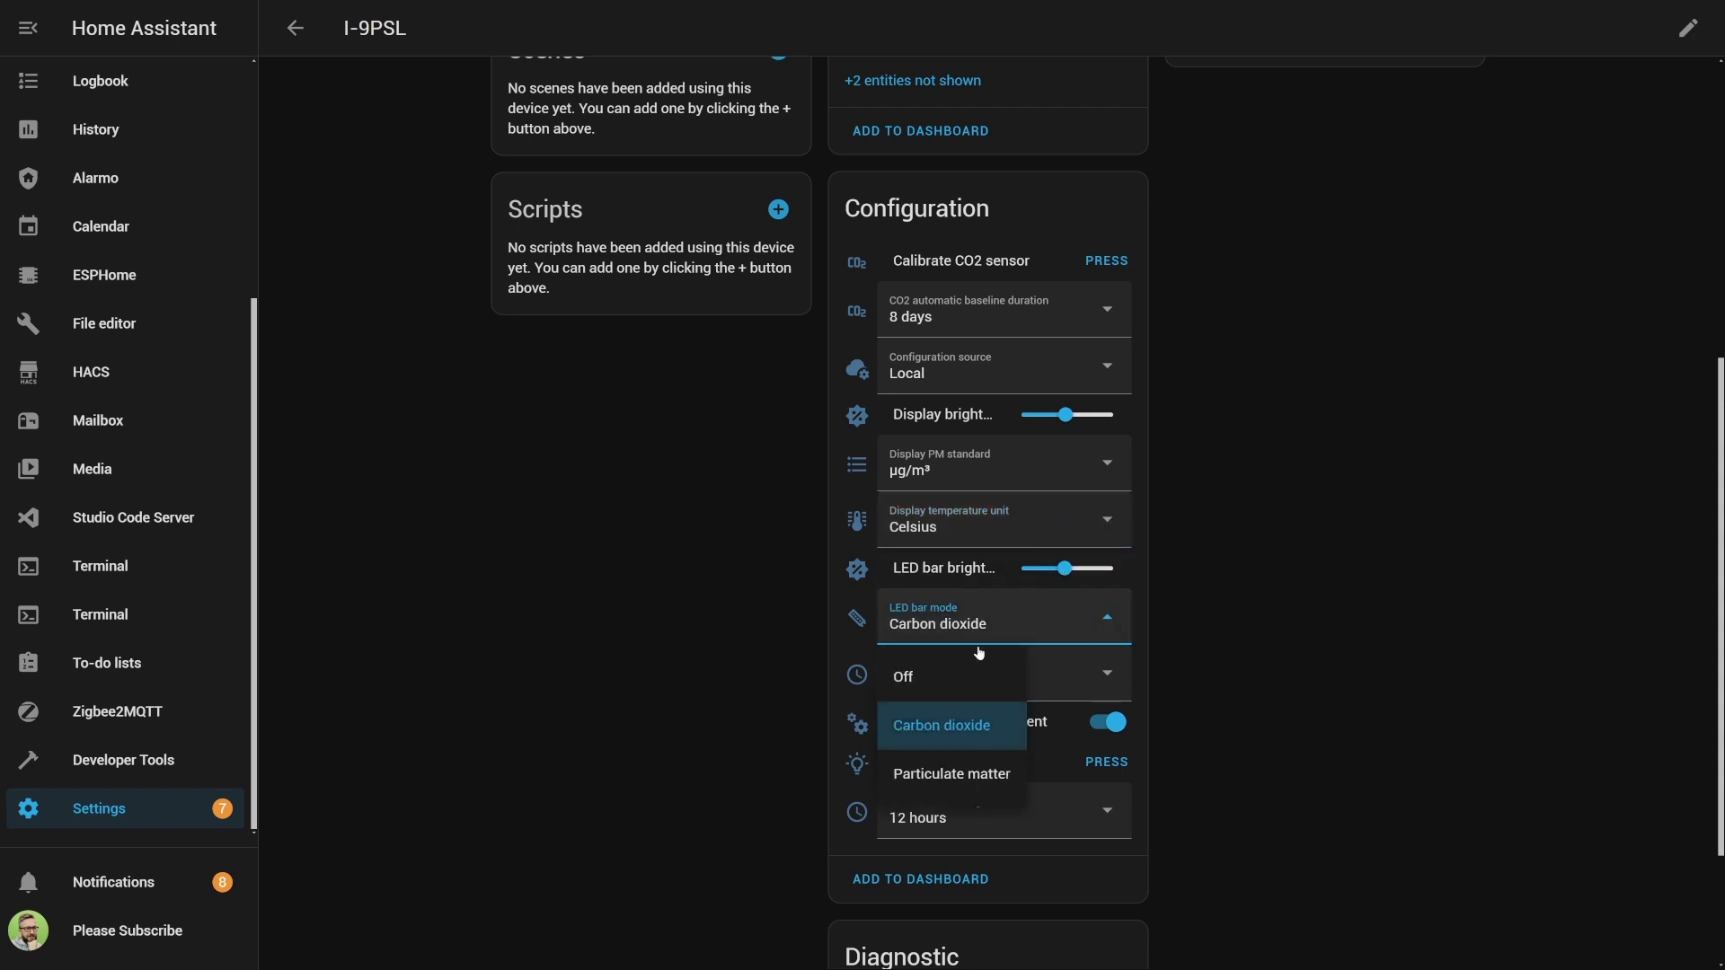
{"action": "left_click", "coordinate": [900, 677]}
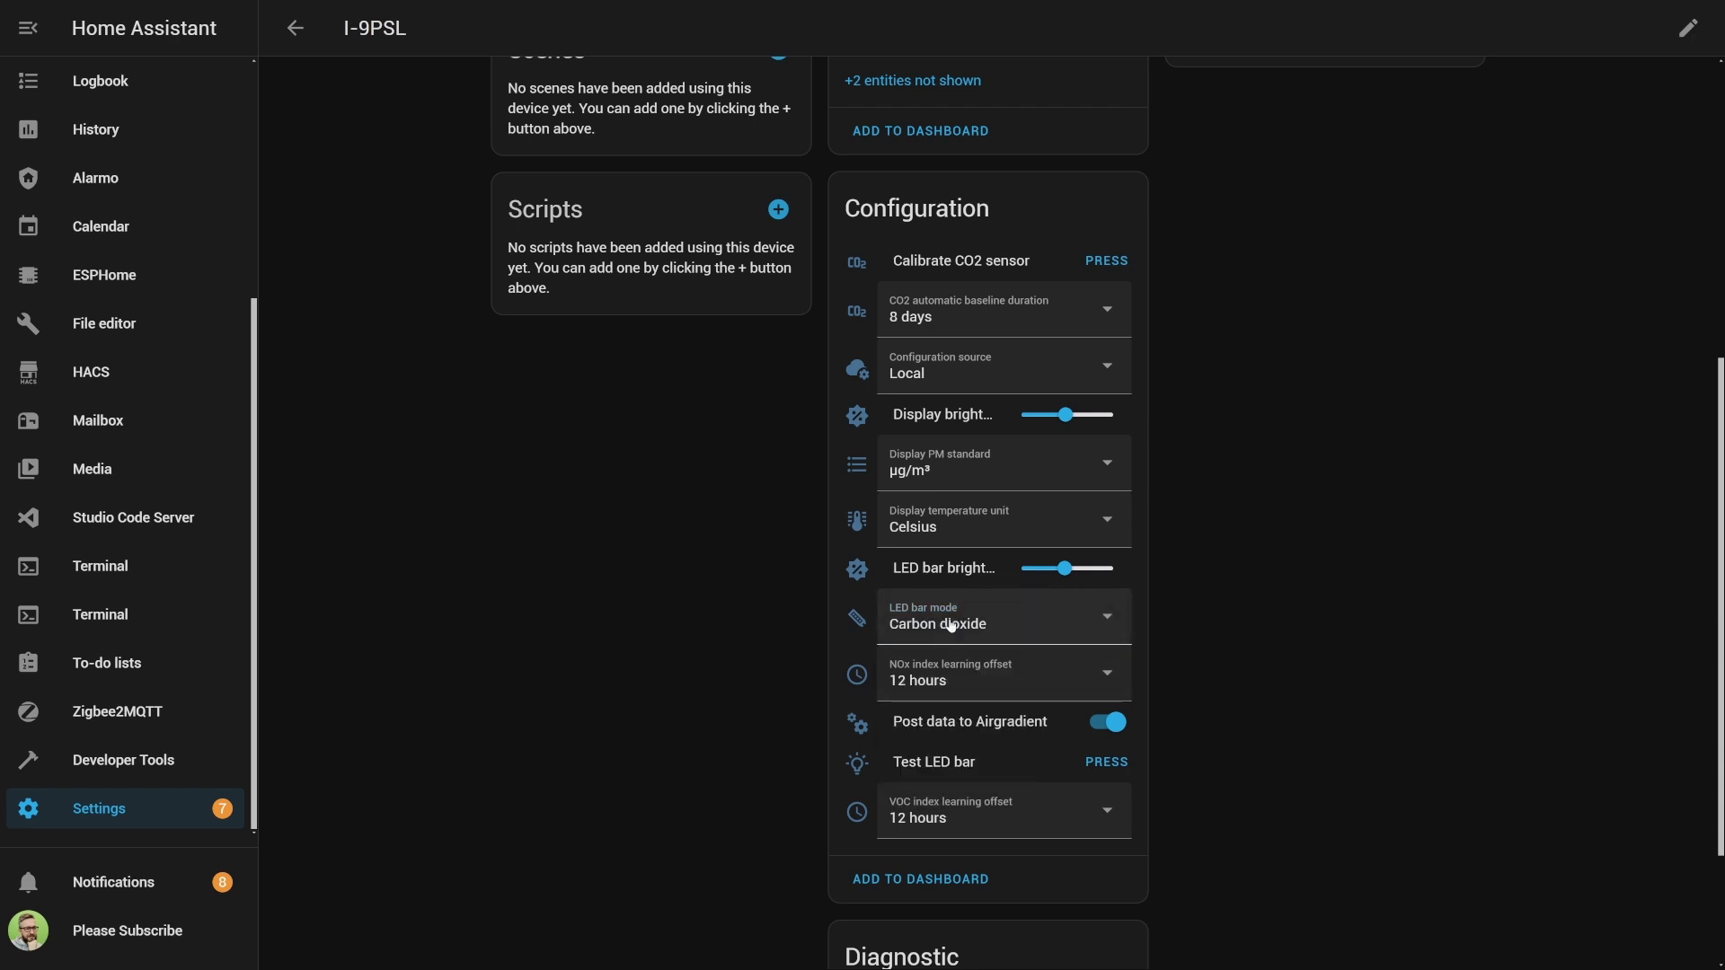
{"action": "left_click", "coordinate": [951, 626]}
{"action": "left_click", "coordinate": [943, 770]}
{"action": "left_click", "coordinate": [1016, 636]}
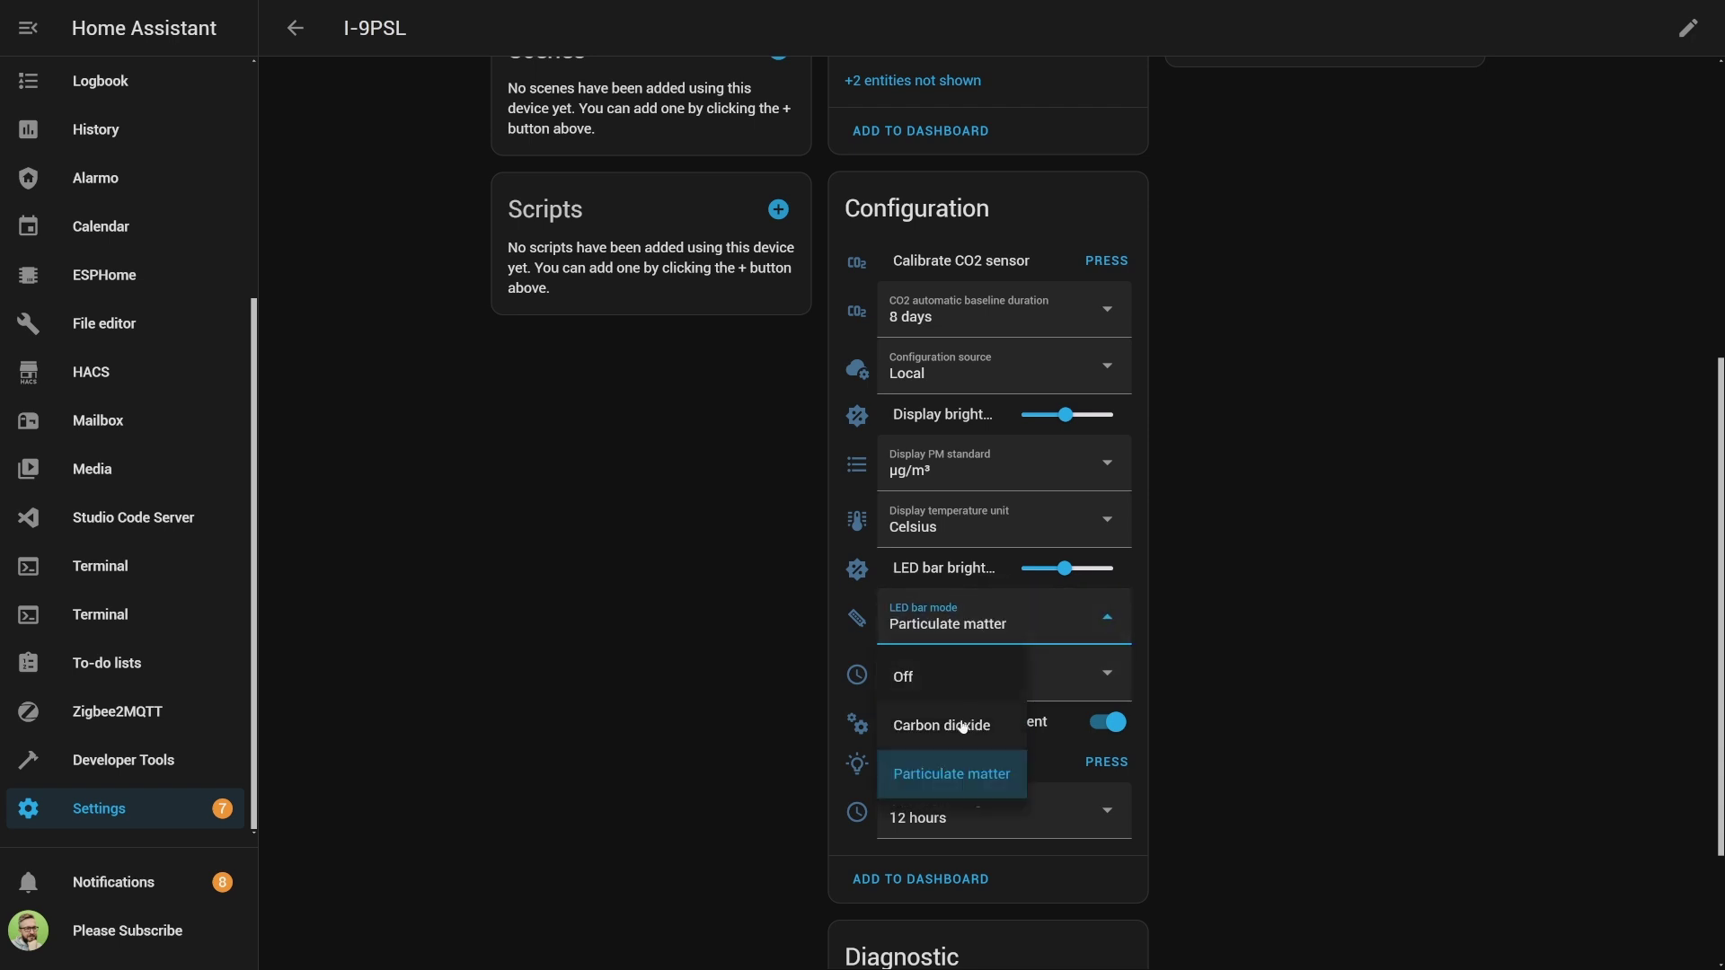
{"action": "left_click", "coordinate": [961, 726]}
{"action": "scroll", "coordinate": [1030, 680], "scroll_direction": "down", "scroll_amount": 2}
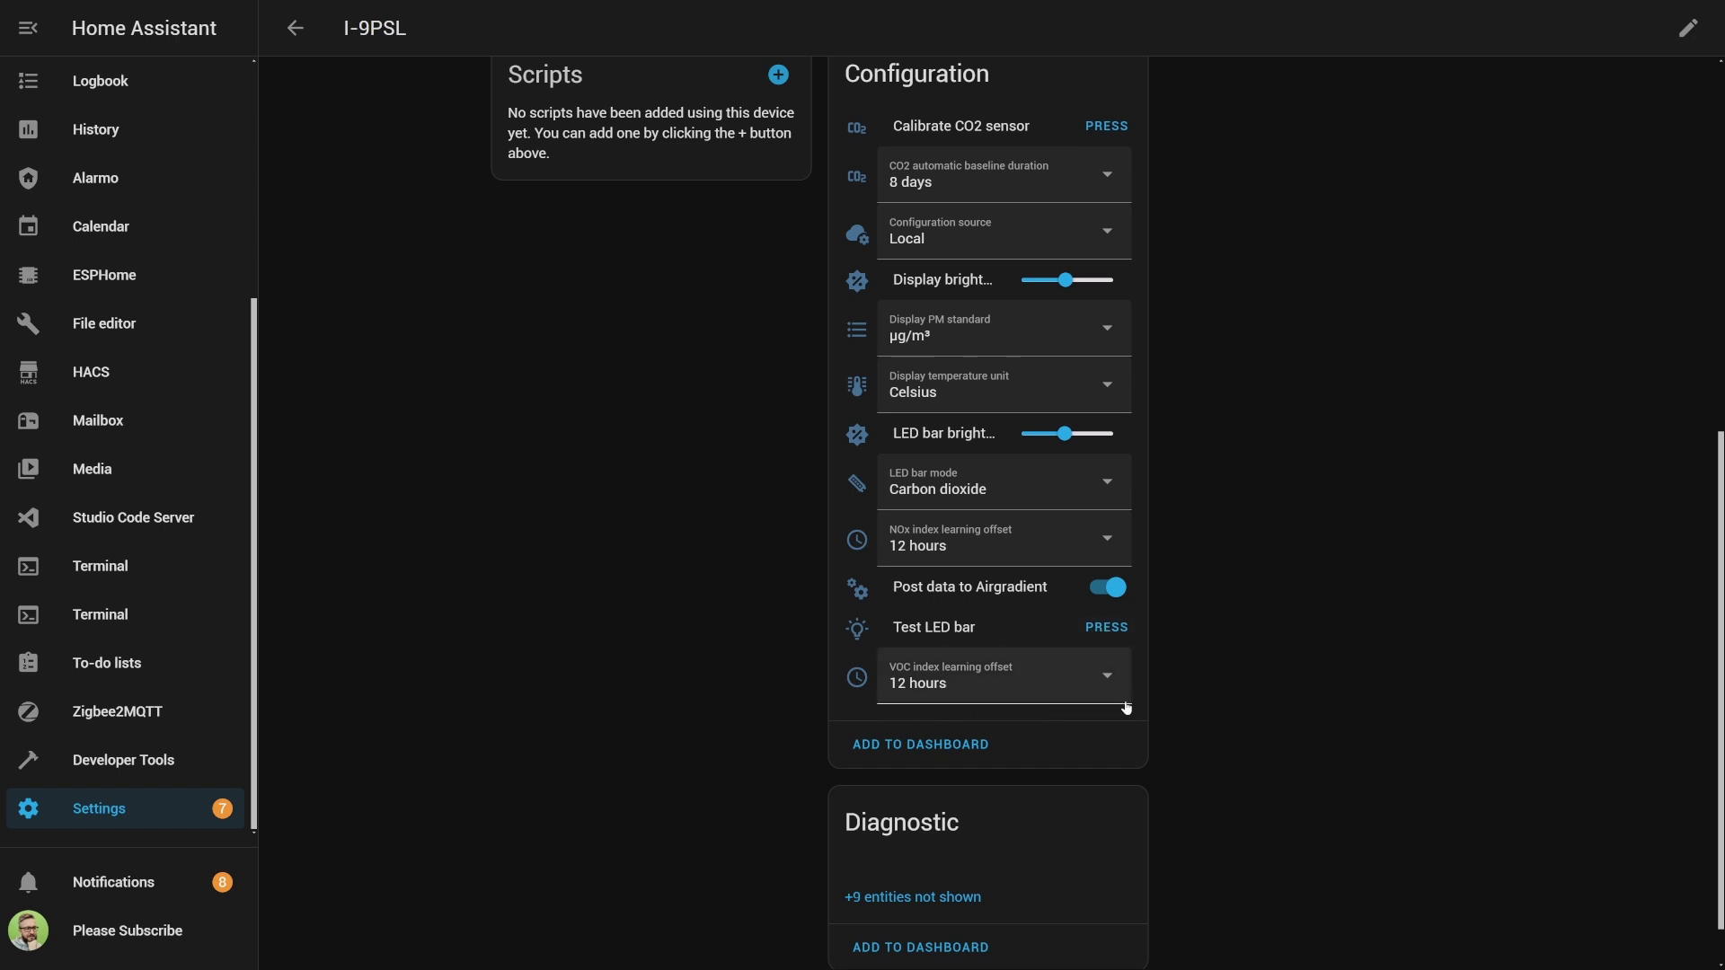
Expand the '+9 entities not shown' list in I-9PSL's Diagnostic card.
{"action": "scroll", "coordinate": [931, 645], "scroll_direction": "down", "scroll_amount": 1}
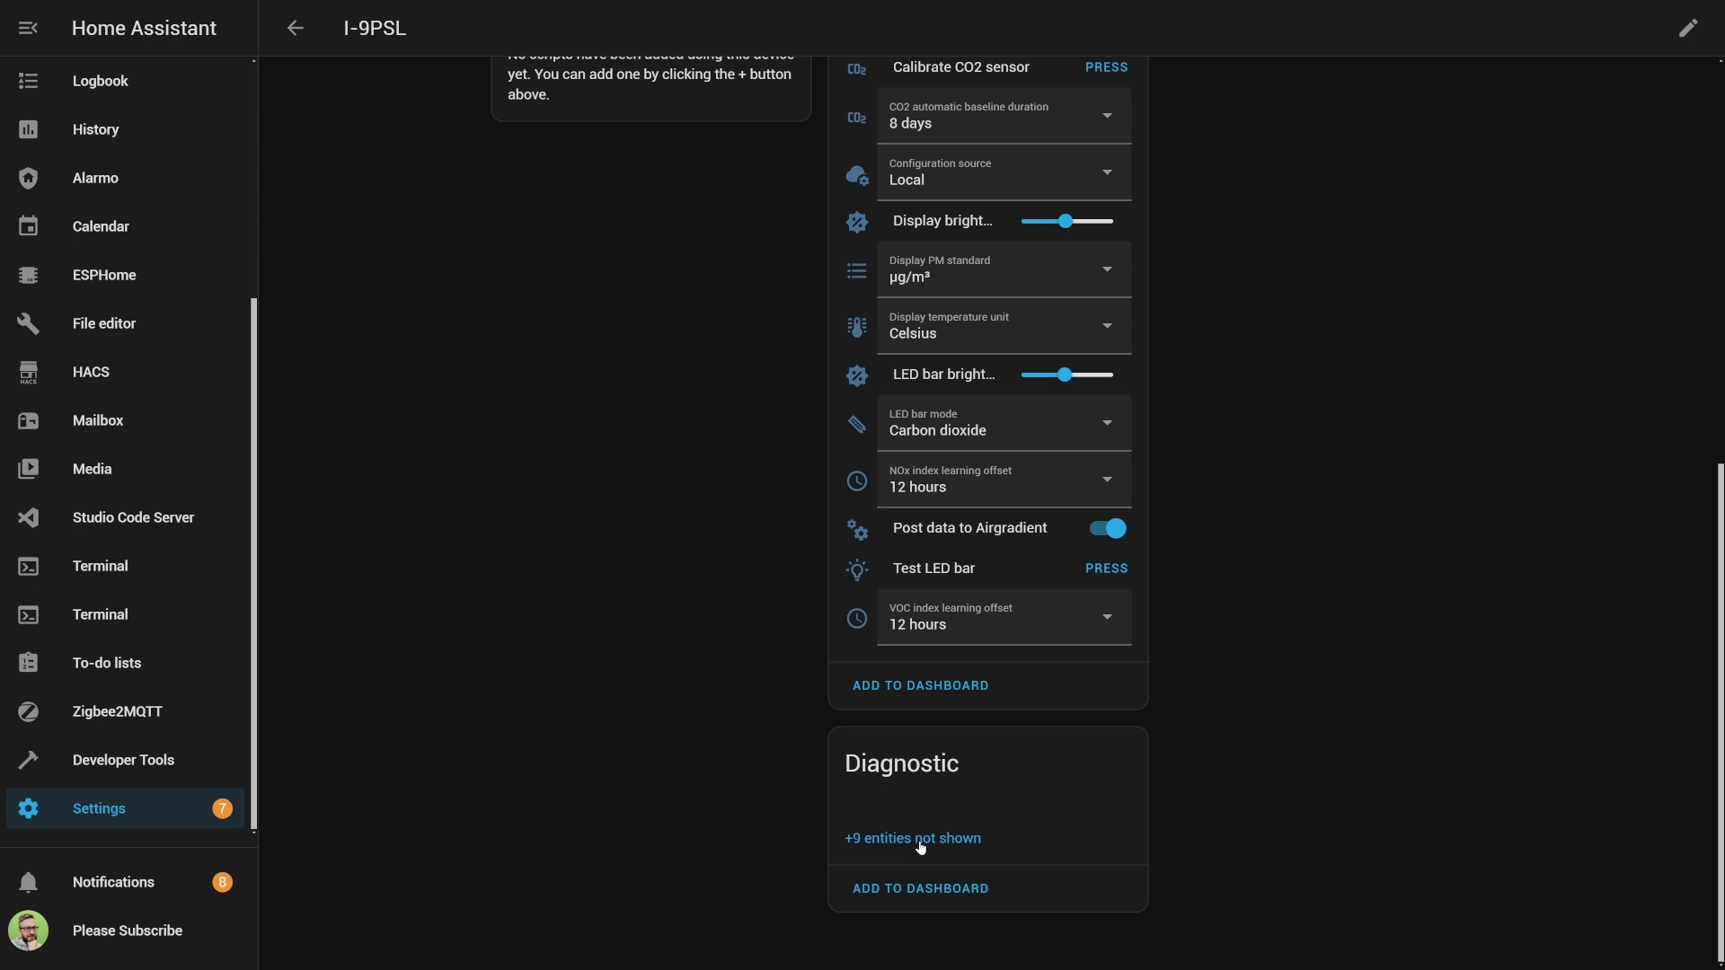
{"action": "left_click", "coordinate": [919, 840]}
{"action": "scroll", "coordinate": [1048, 491], "scroll_direction": "down", "scroll_amount": 4}
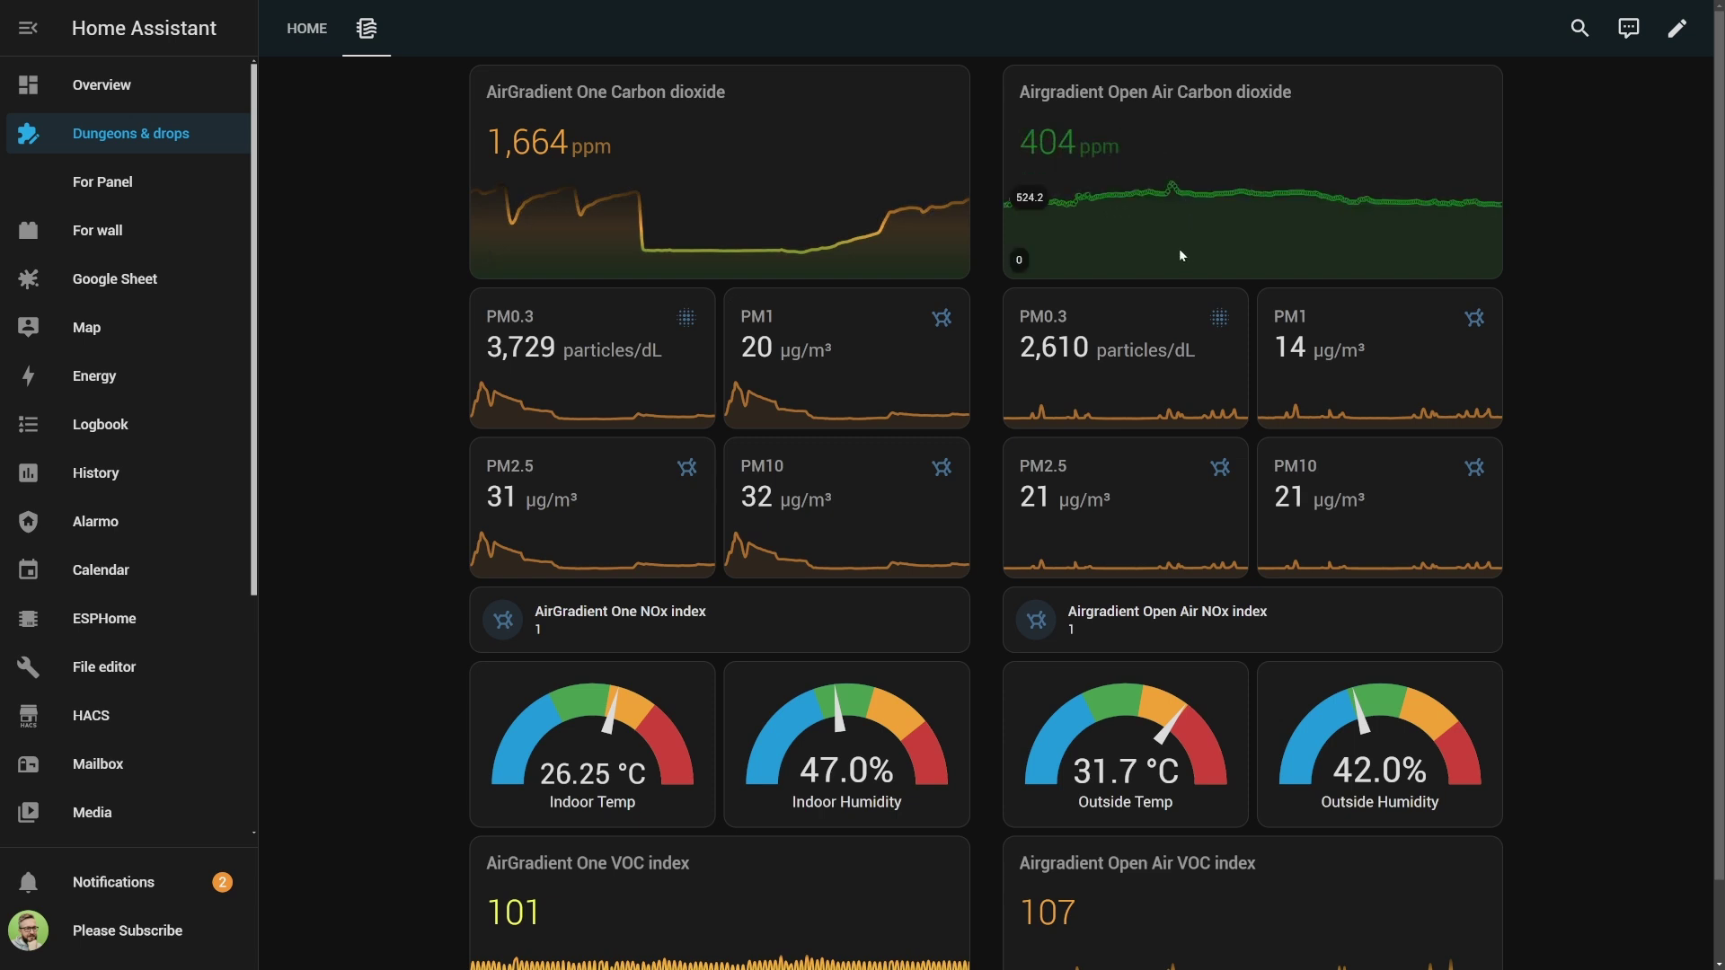
{"action": "scroll", "coordinate": [710, 277], "scroll_direction": "down", "scroll_amount": 1}
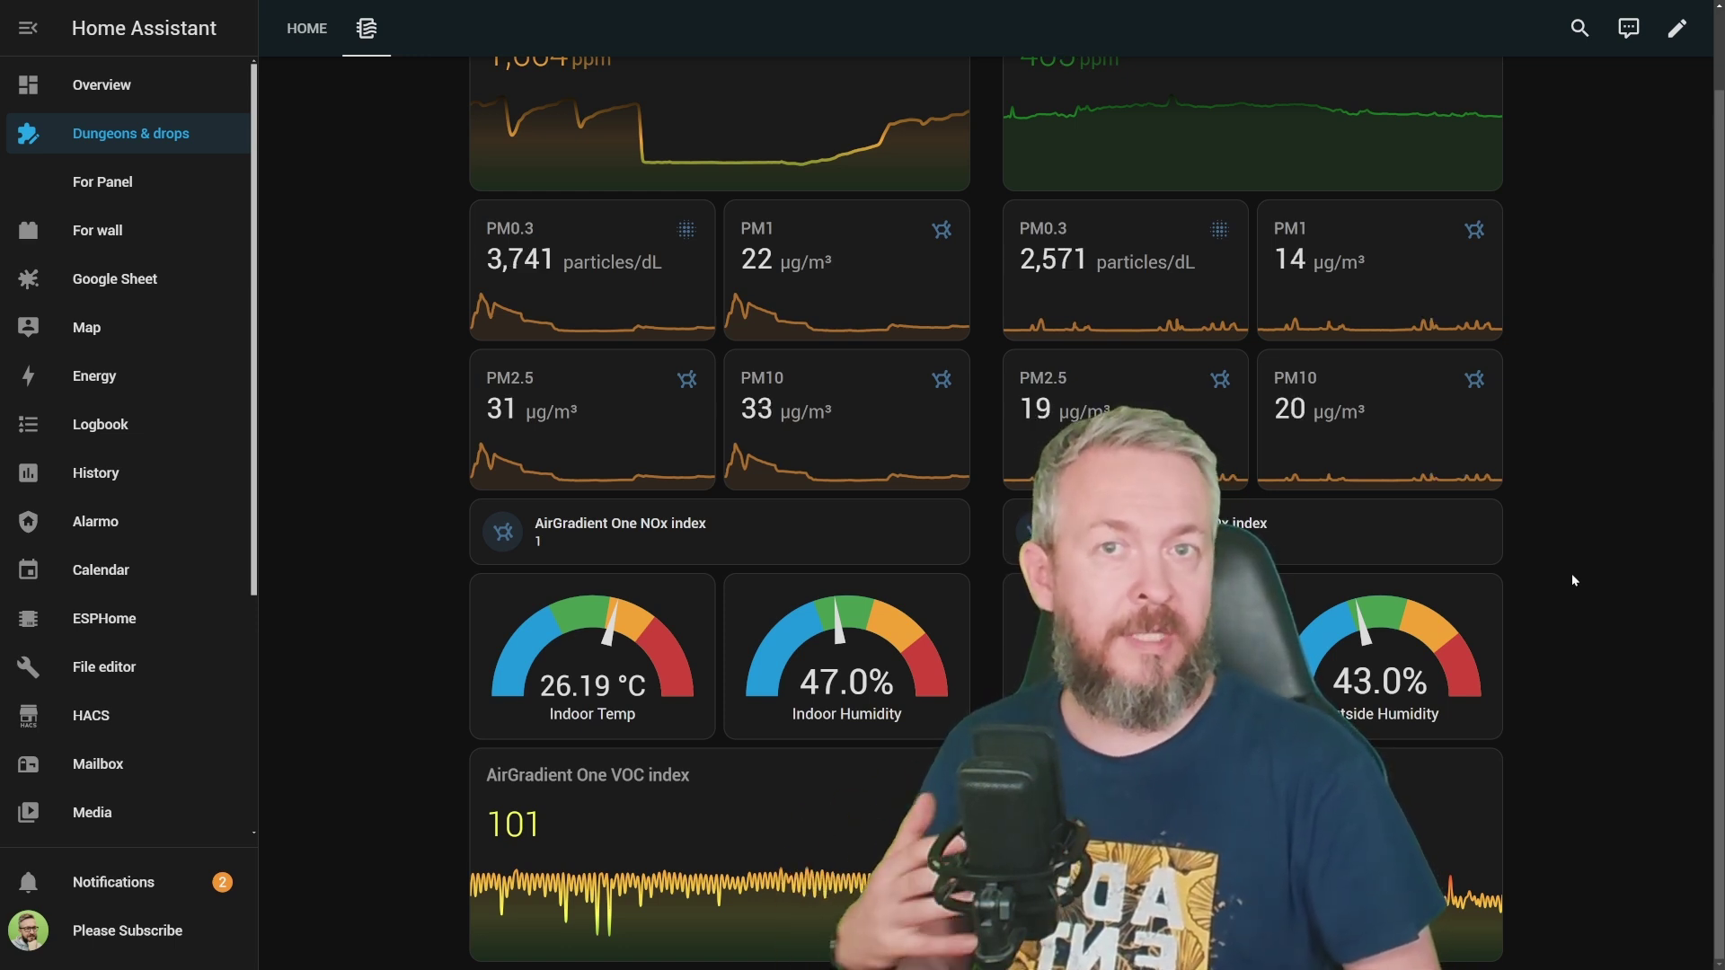
{"action": "scroll", "coordinate": [1518, 584], "scroll_direction": "up", "scroll_amount": 1}
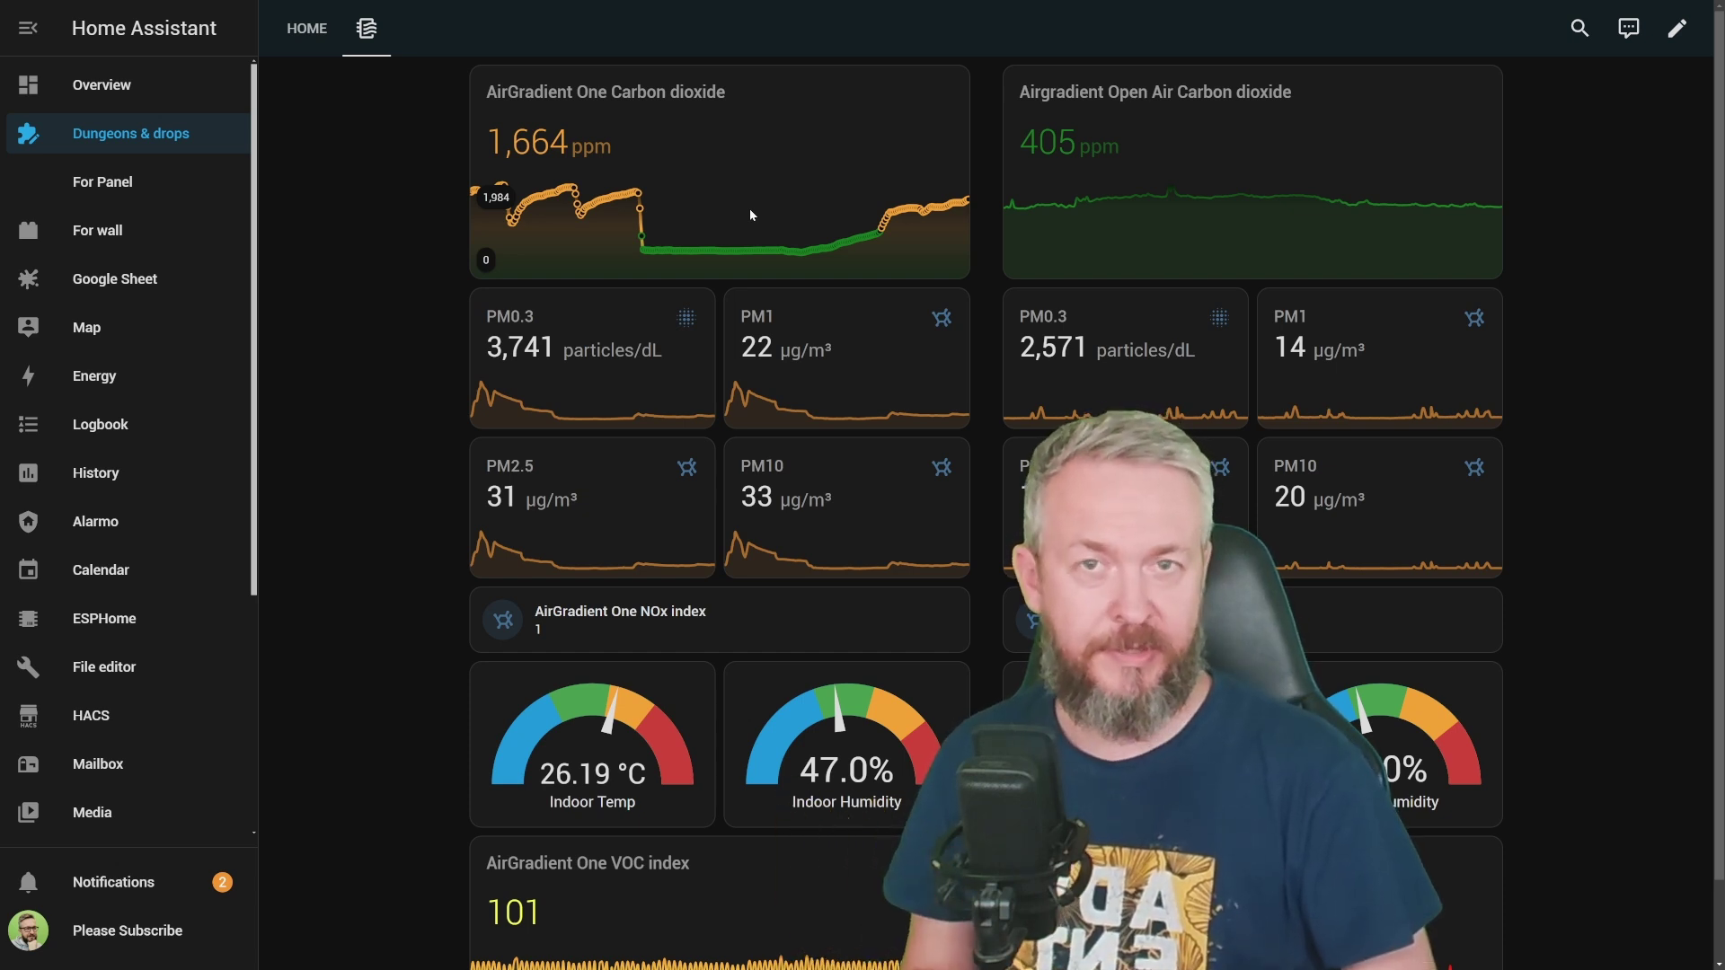
{"action": "scroll", "coordinate": [1001, 597], "scroll_direction": "down", "scroll_amount": 1}
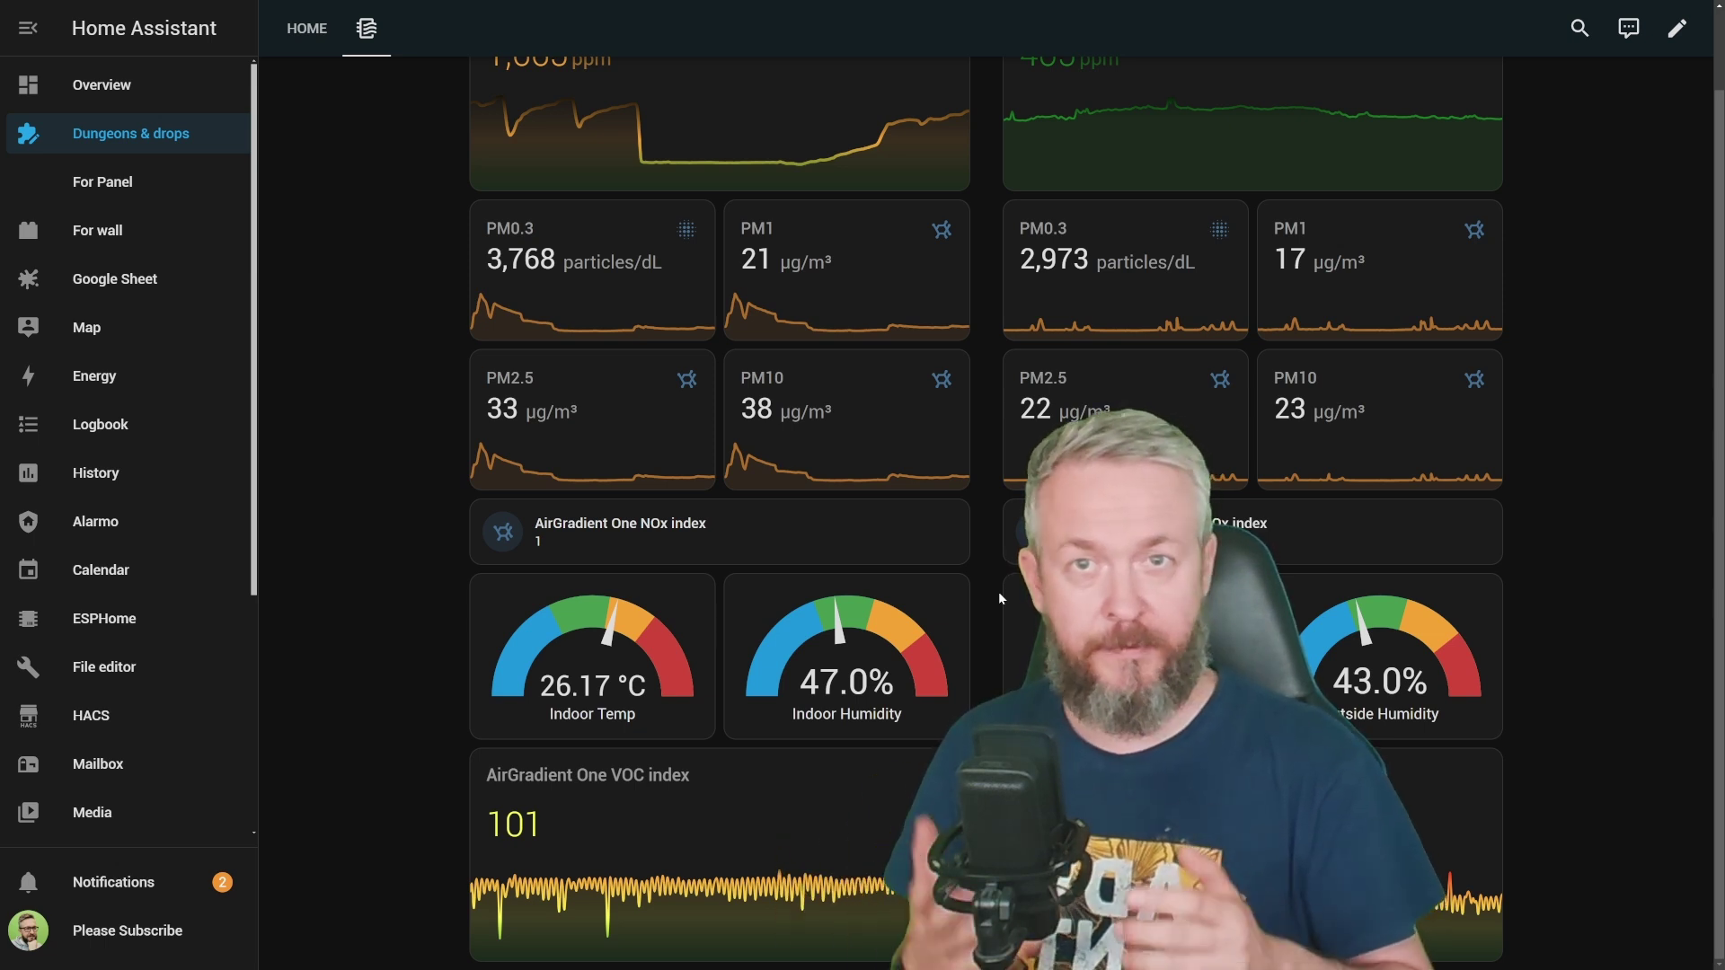
{"action": "scroll", "coordinate": [999, 591], "scroll_direction": "up", "scroll_amount": 2}
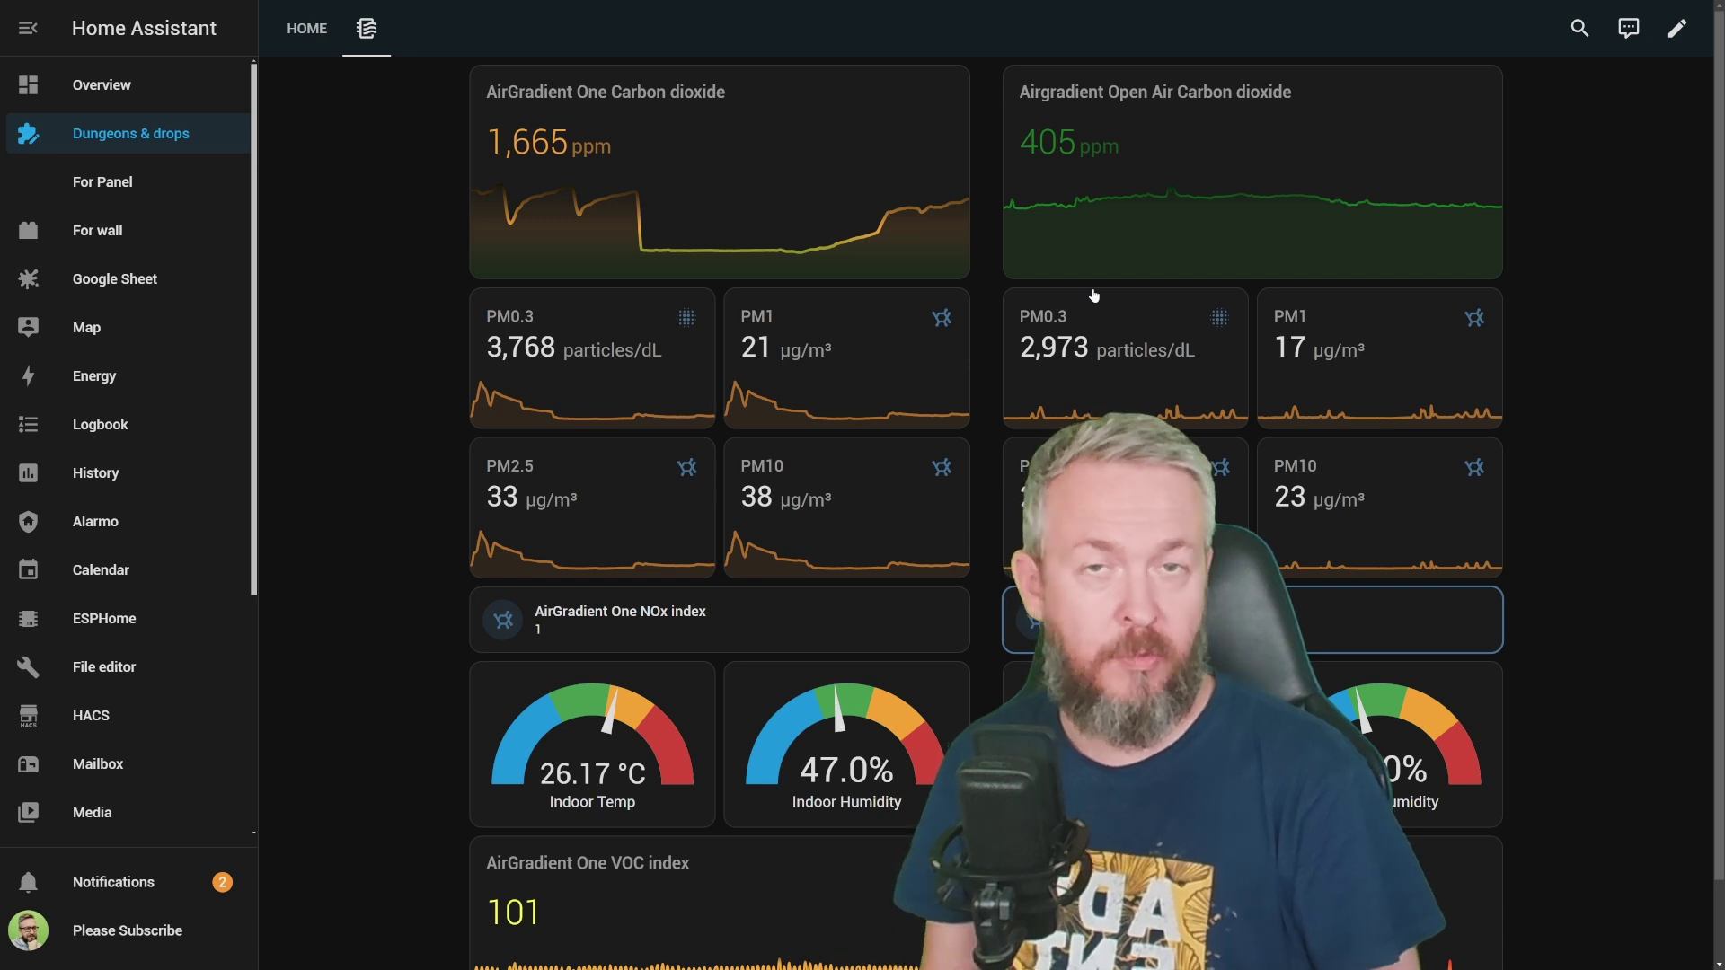